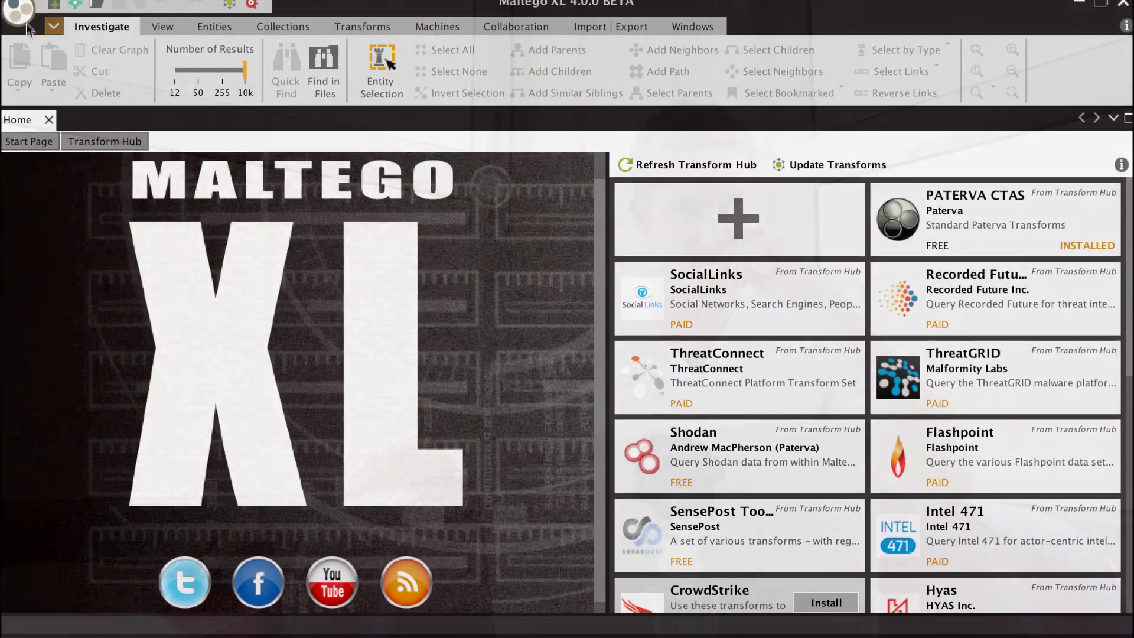
# Open classb.mtgl from Recent Documents and zoom in until netblock and IPv4 nodes show labelled icons.
pyautogui.click(26, 16)
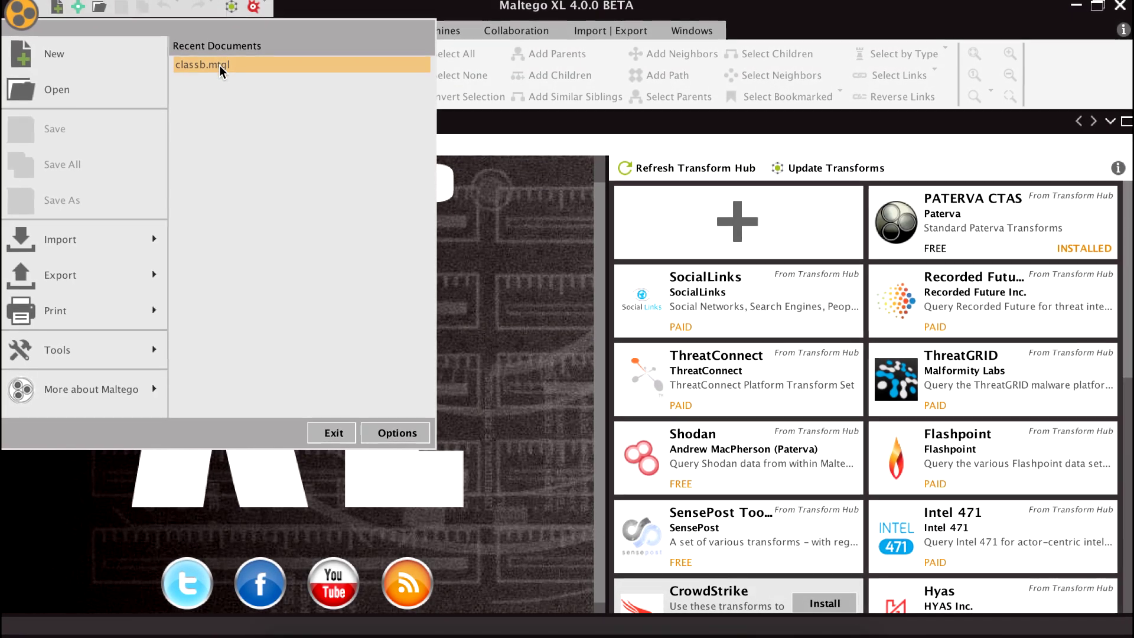
pyautogui.click(219, 64)
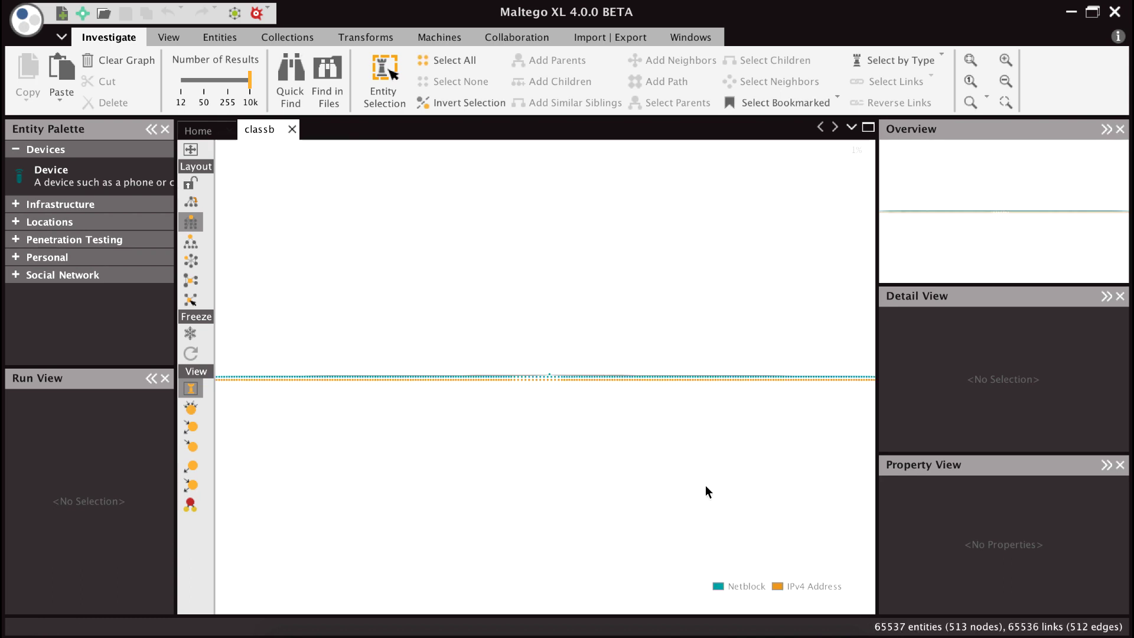
pyautogui.scroll(3, 549, 383)
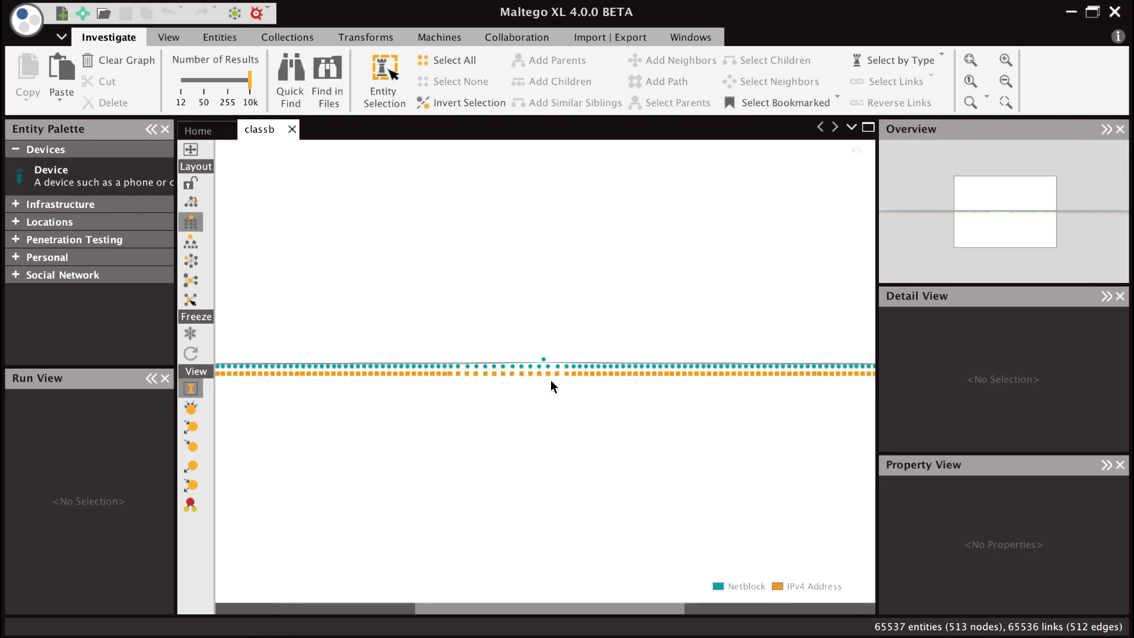
pyautogui.scroll(2, 551, 380)
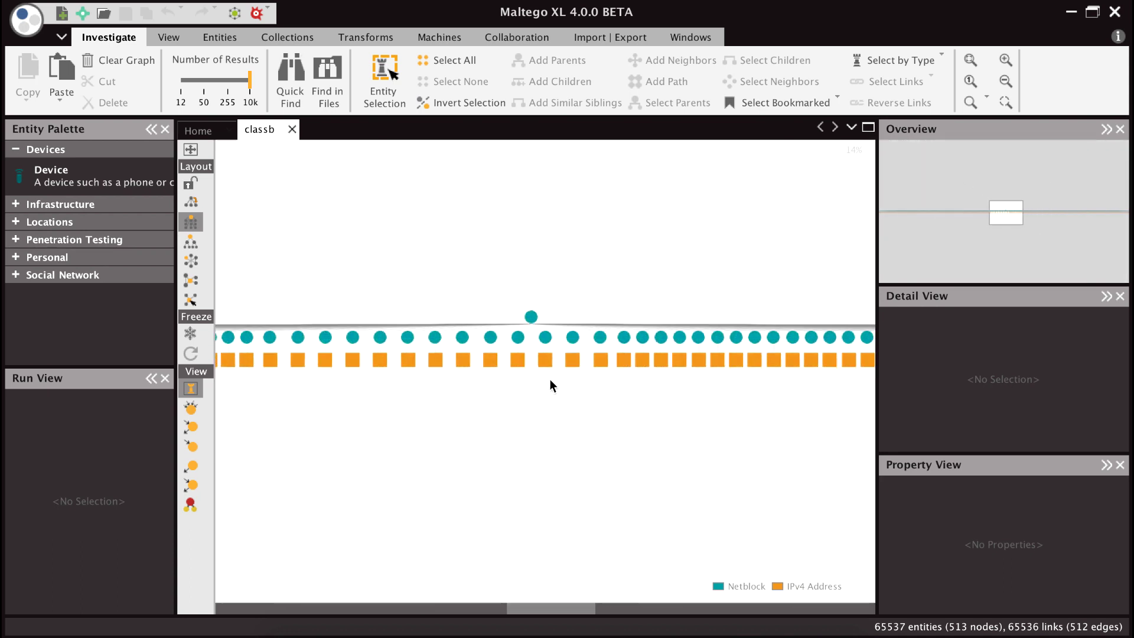
pyautogui.scroll(2, 551, 379)
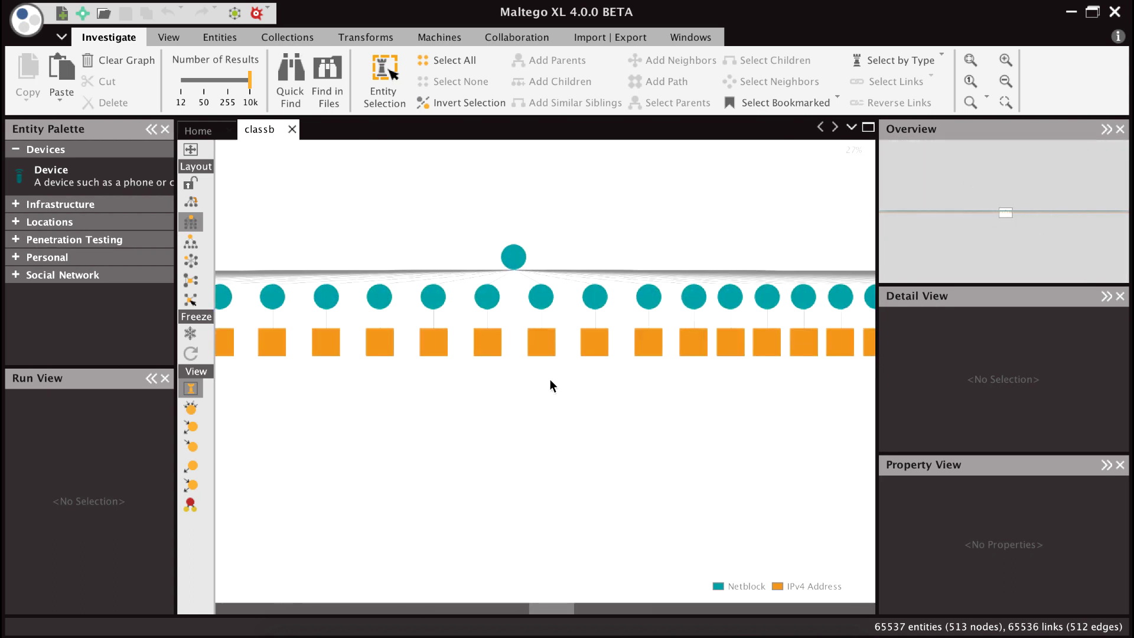
pyautogui.scroll(1, 550, 380)
pyautogui.scroll(-1, 550, 379)
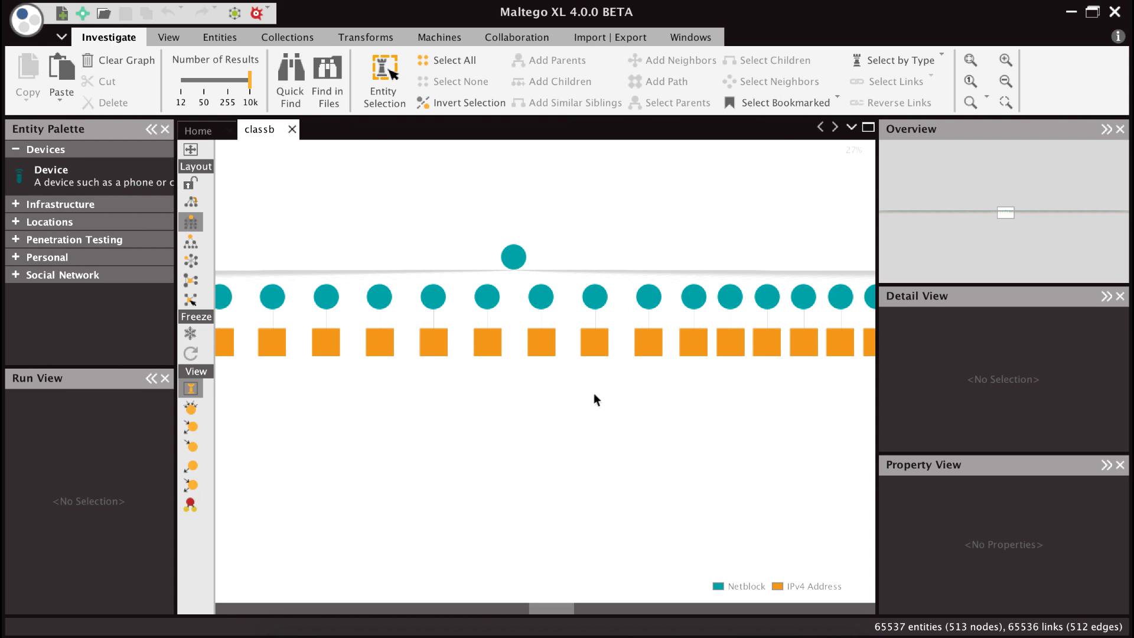
pyautogui.scroll(1, 562, 312)
pyautogui.scroll(3, 563, 312)
# Select the root netblock, then the 196.25.221.0 netblock and its 255-address collection, and zoom into it.
pyautogui.click(437, 175)
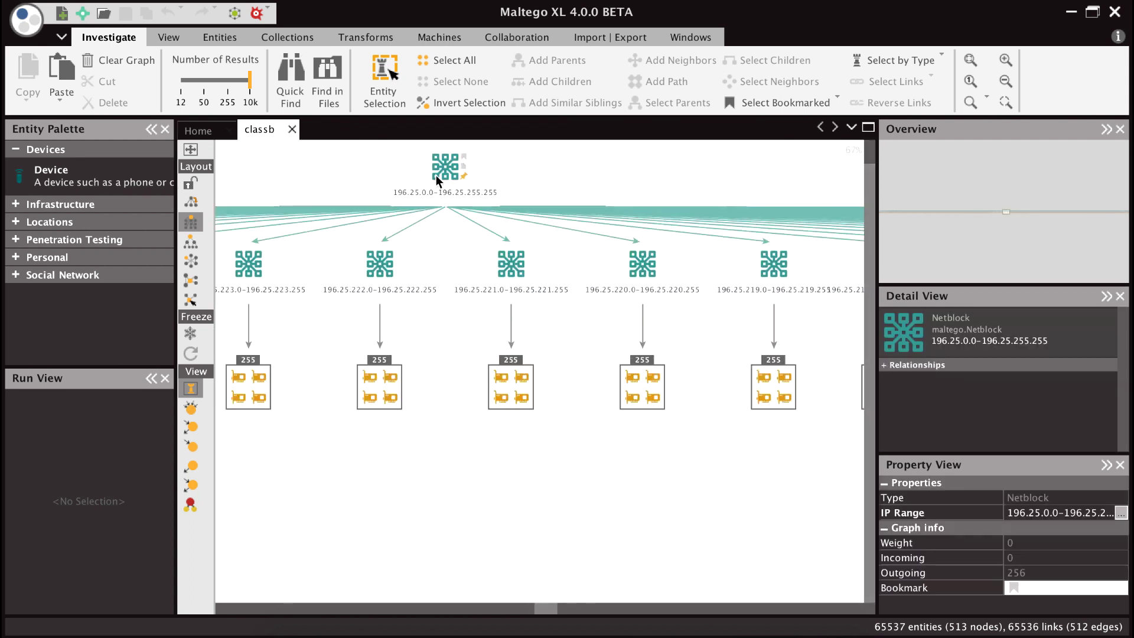
pyautogui.click(436, 174)
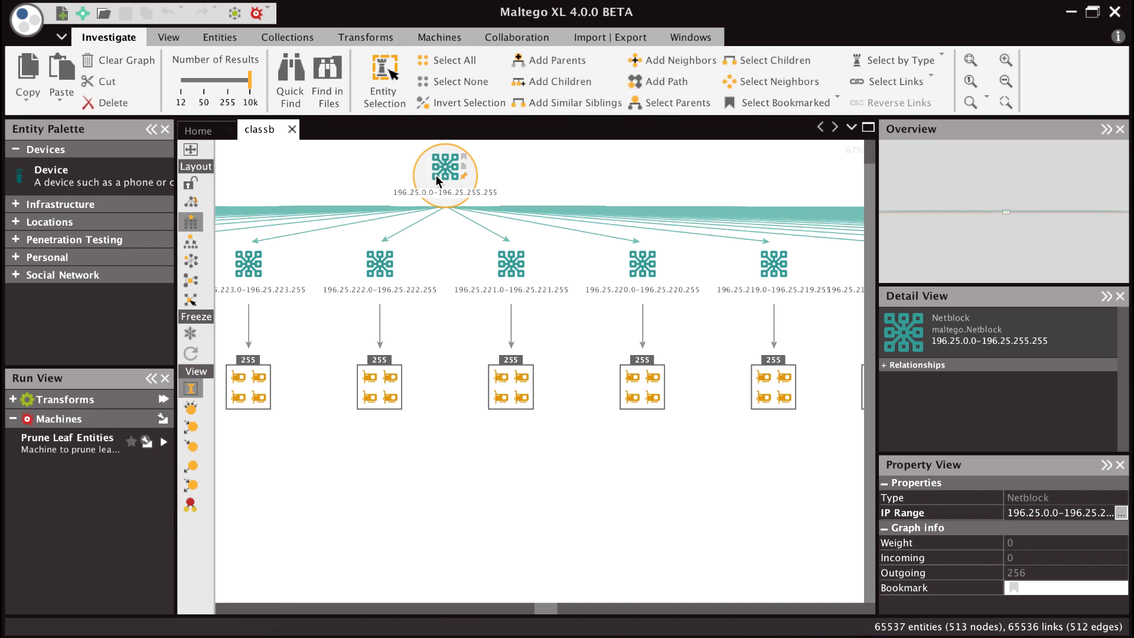
pyautogui.click(506, 271)
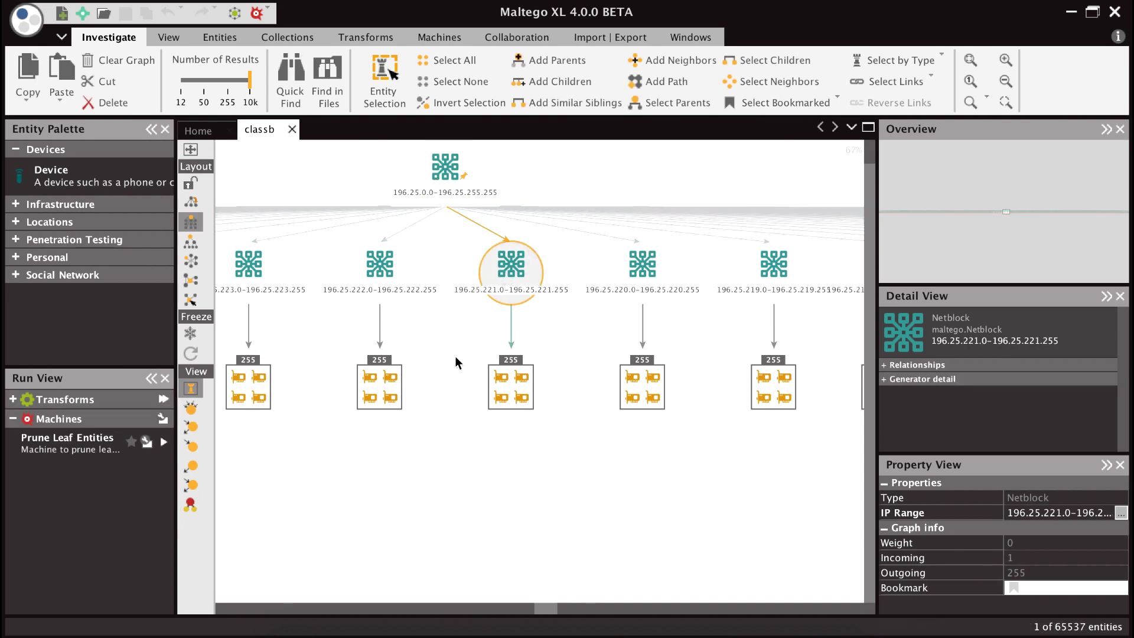
pyautogui.moveTo(511, 390)
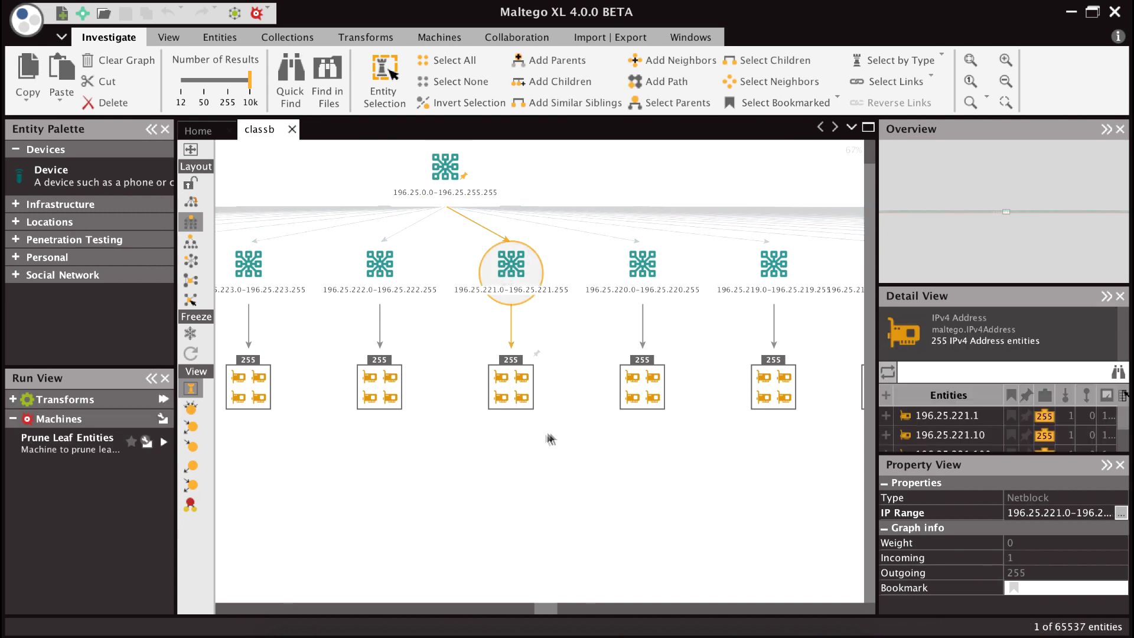
pyautogui.click(511, 394)
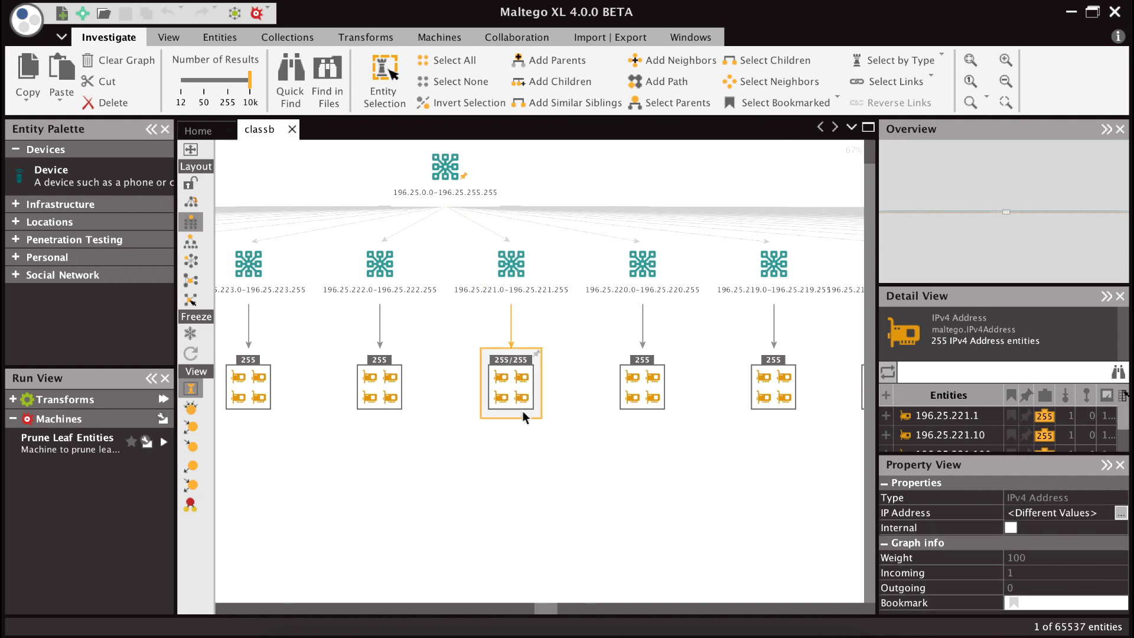
pyautogui.scroll(5, 515, 411)
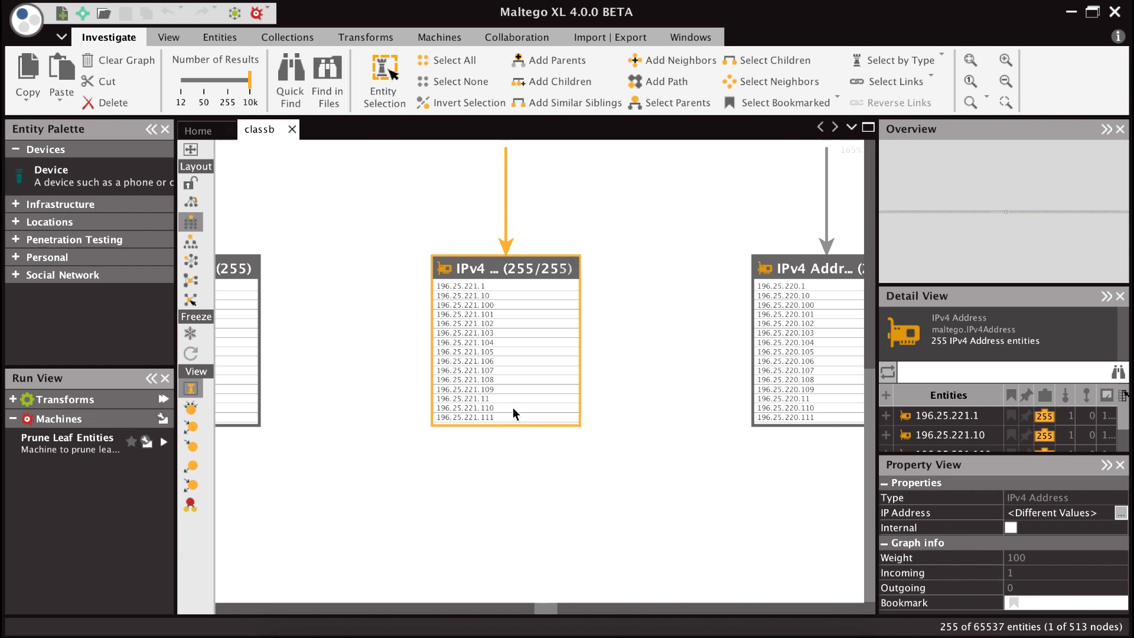
pyautogui.scroll(2, 513, 408)
# Select and deselect all 255 addresses, then zoom back out to the whole graph.
pyautogui.click(499, 428)
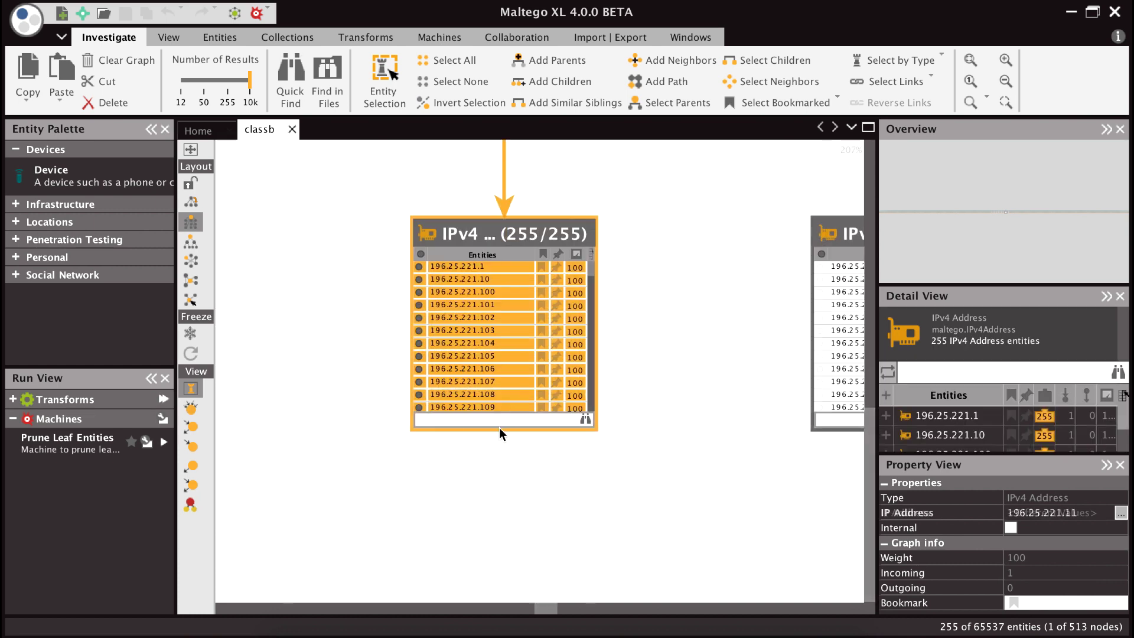
pyautogui.click(494, 443)
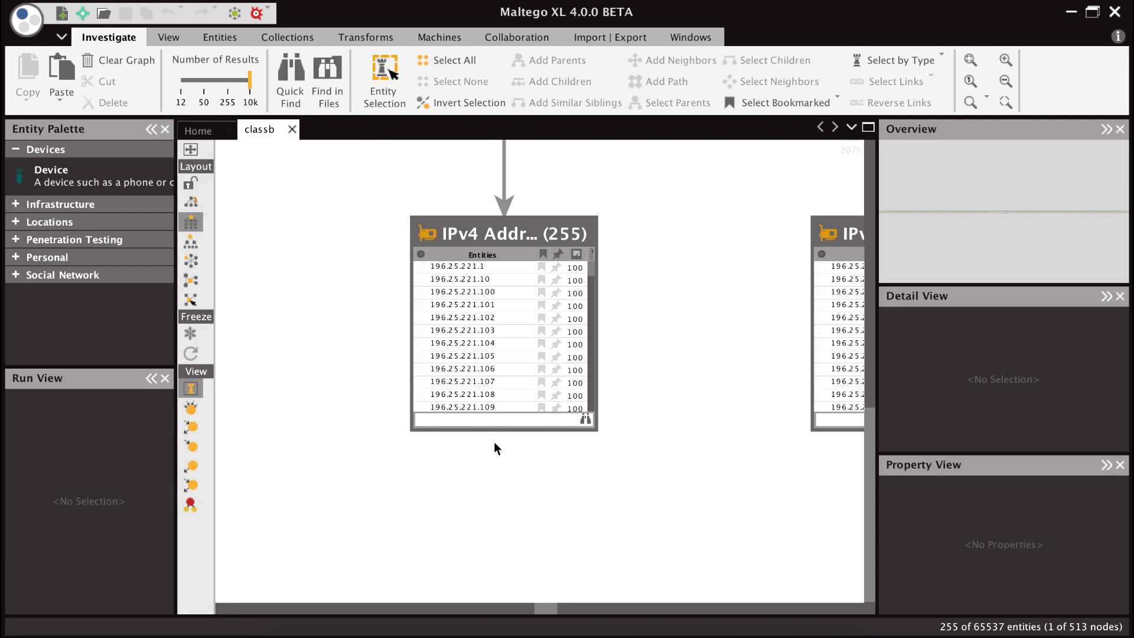
pyautogui.scroll(-10, 493, 442)
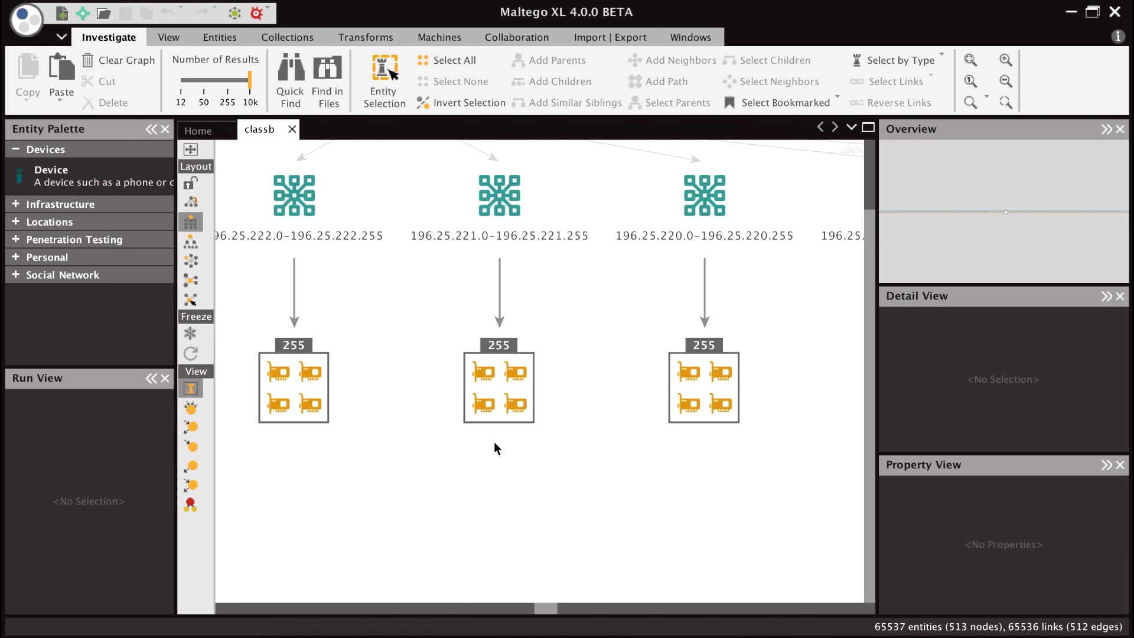
pyautogui.scroll(-6, 493, 442)
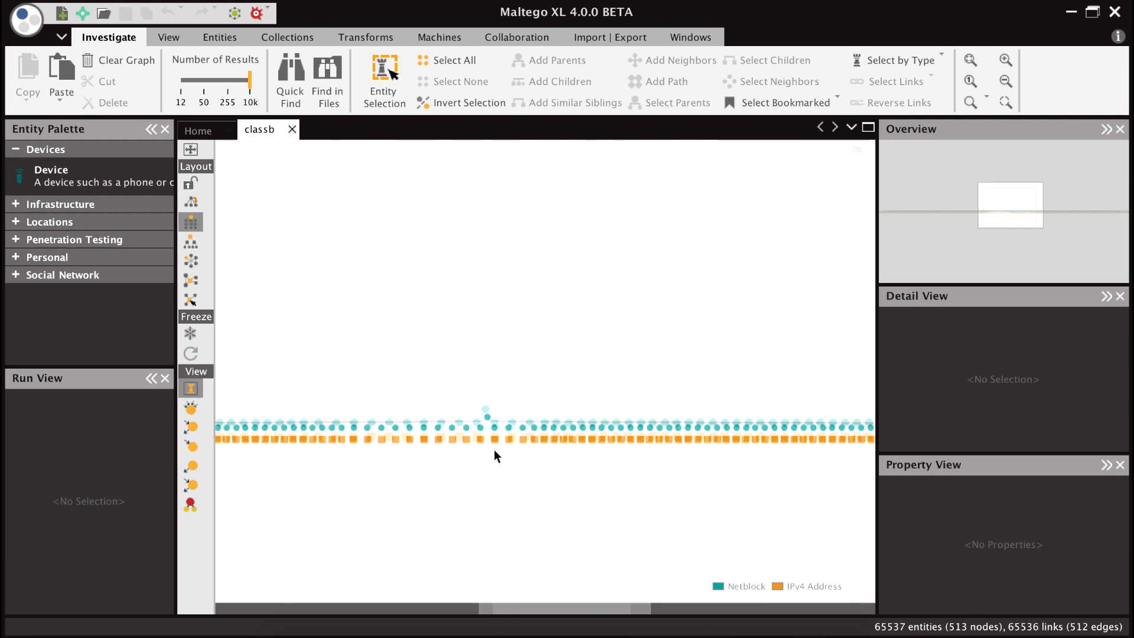
pyautogui.scroll(-3, 500, 421)
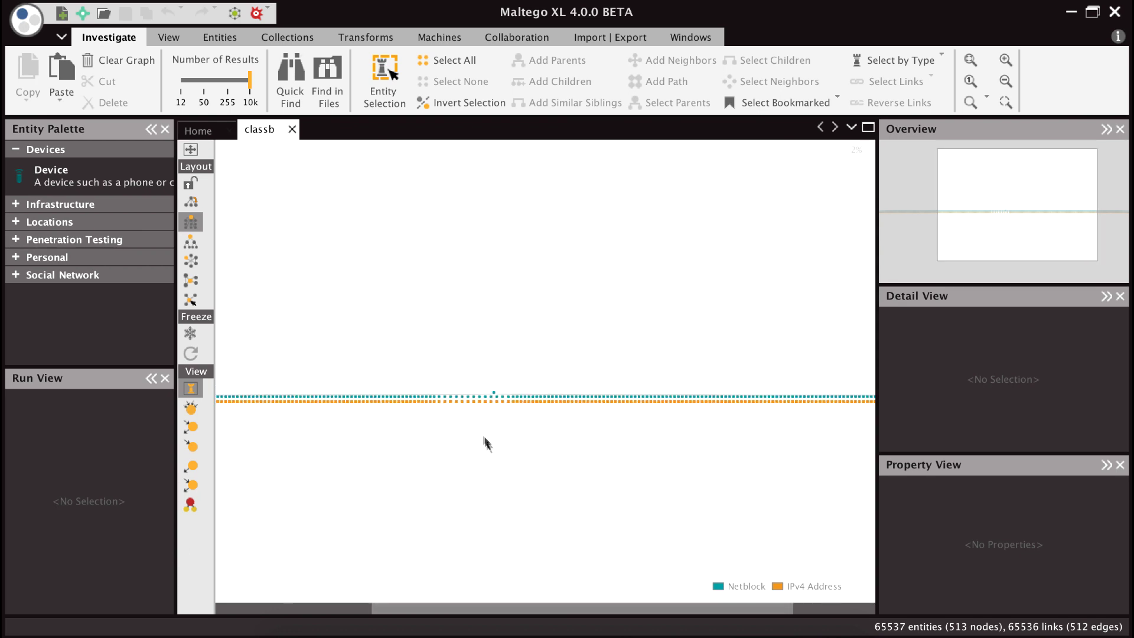
# Switch the classb graph to Circular, then Organic, then back to Hierarchical layout.
pyautogui.click(196, 262)
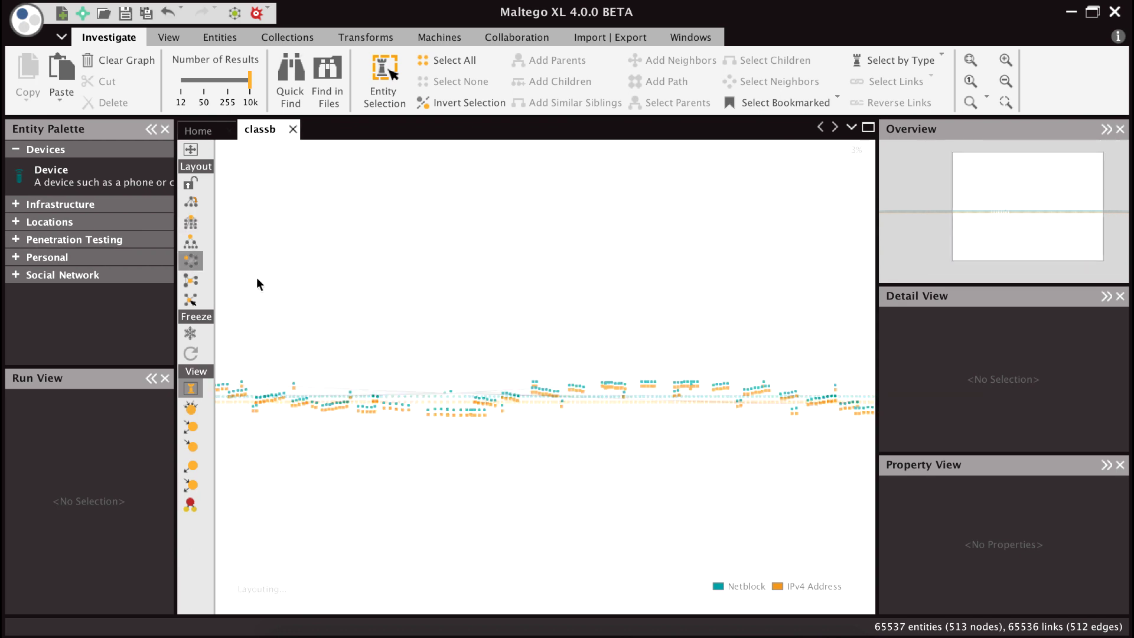
pyautogui.click(194, 281)
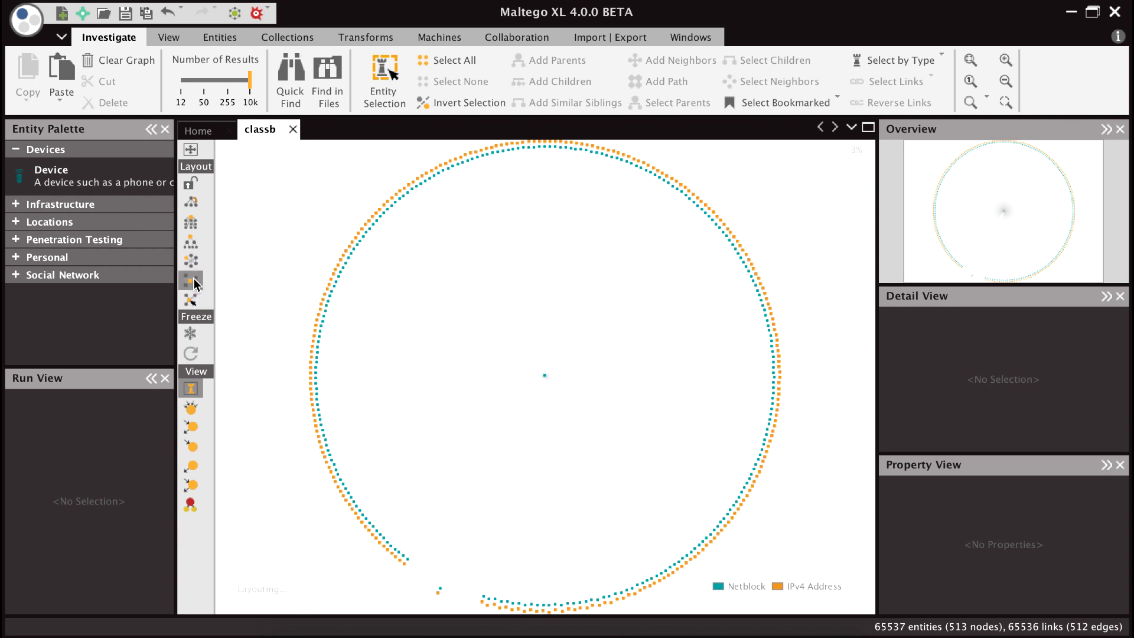
pyautogui.click(190, 227)
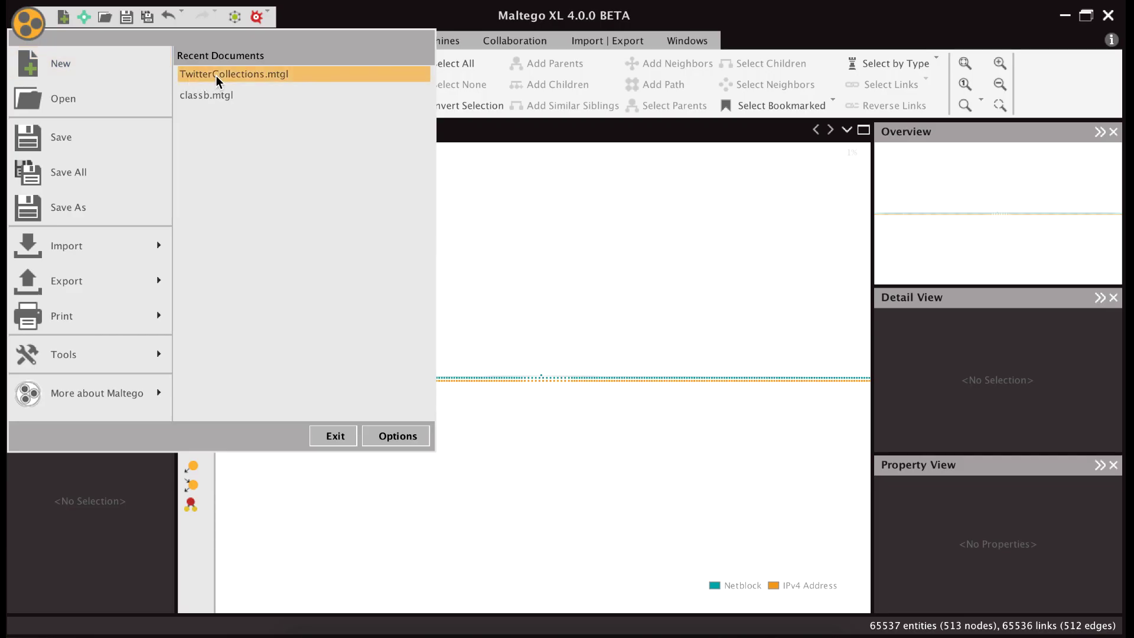
# Open TwitterCollections.mtgl, then select and deselect the central Twitter account node.
pyautogui.click(217, 77)
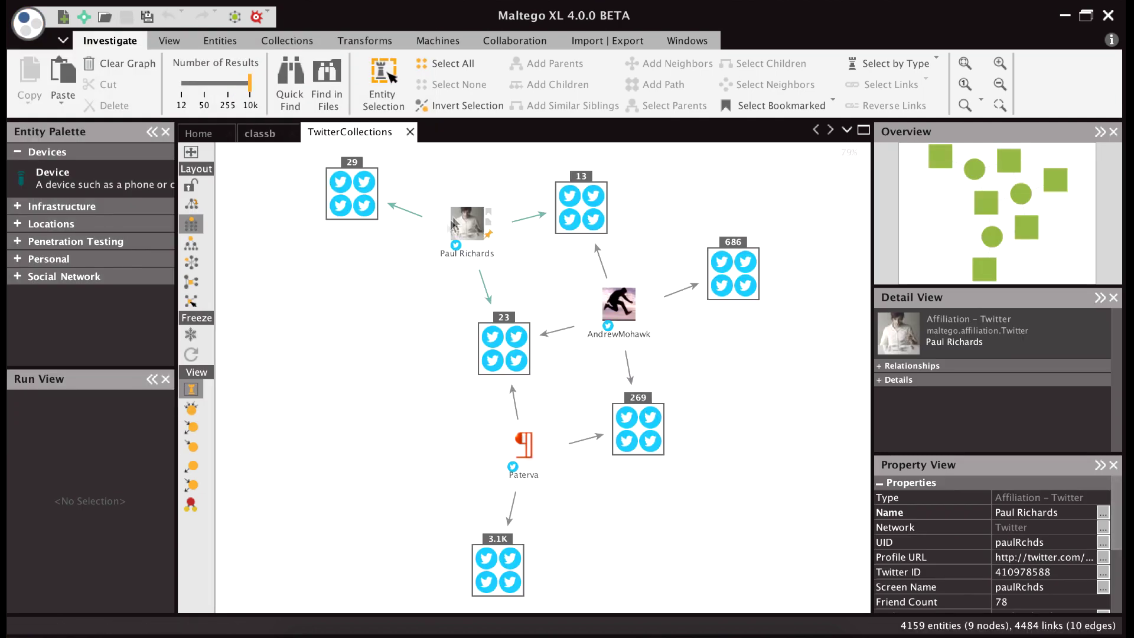
pyautogui.click(605, 305)
pyautogui.click(420, 399)
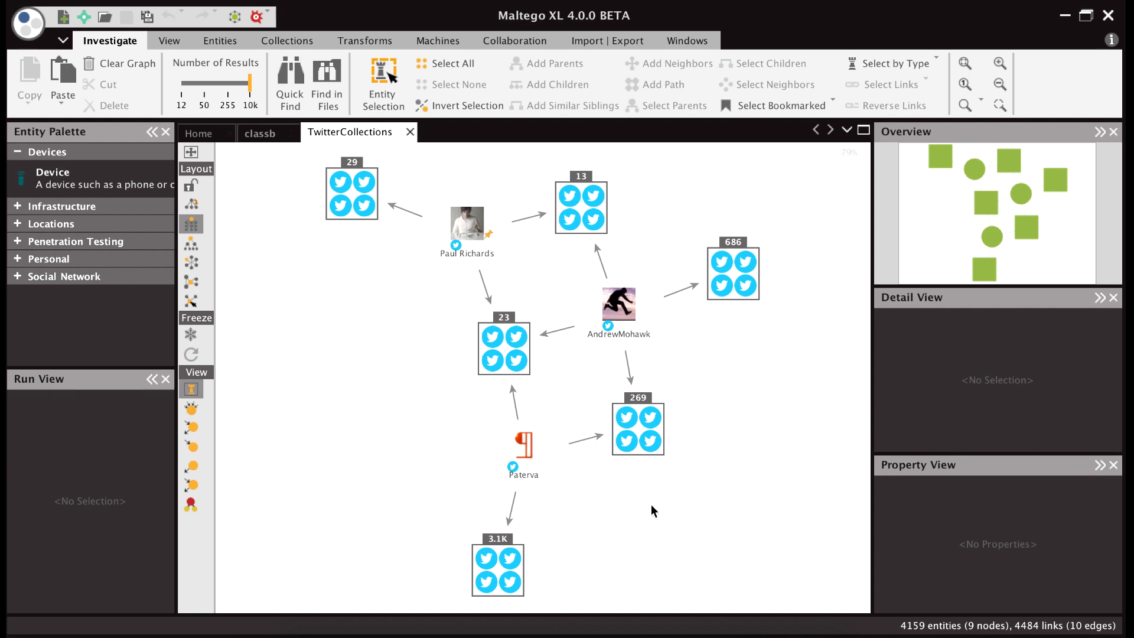
# Select the 23, 29 and 13 affiliation collections in turn, then clear the selection.
pyautogui.click(500, 351)
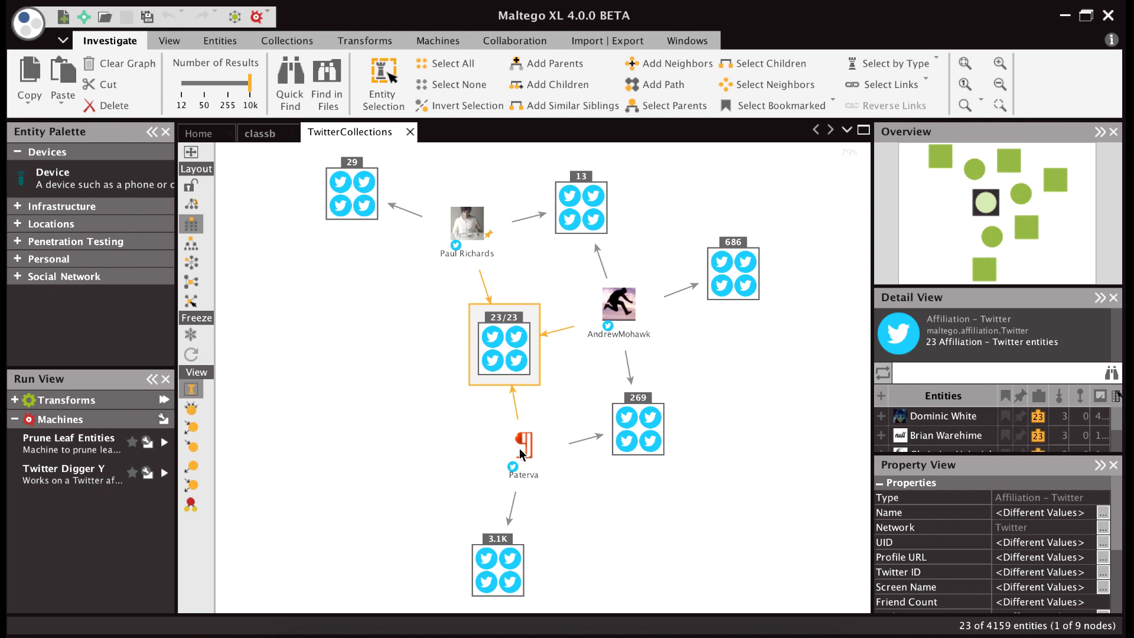
pyautogui.click(352, 189)
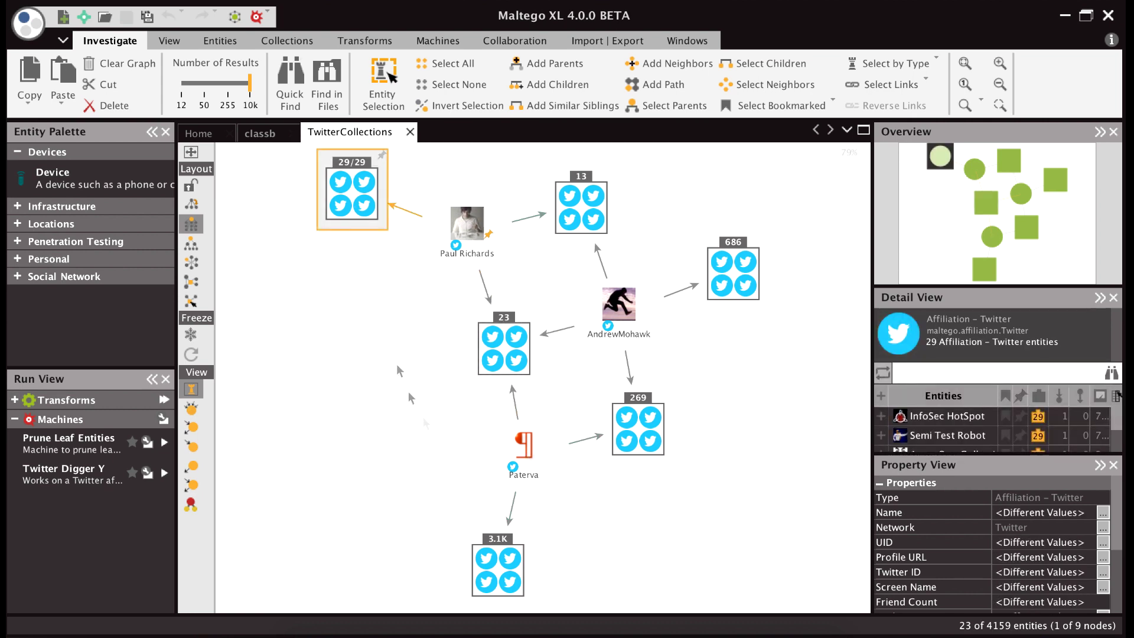
pyautogui.click(581, 206)
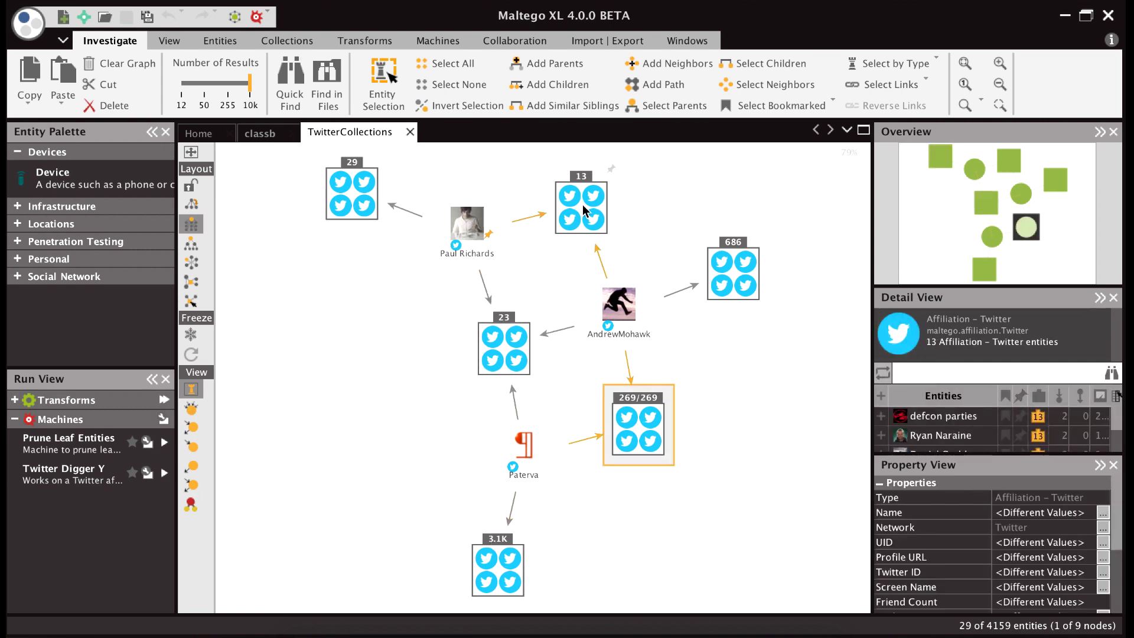
pyautogui.click(543, 281)
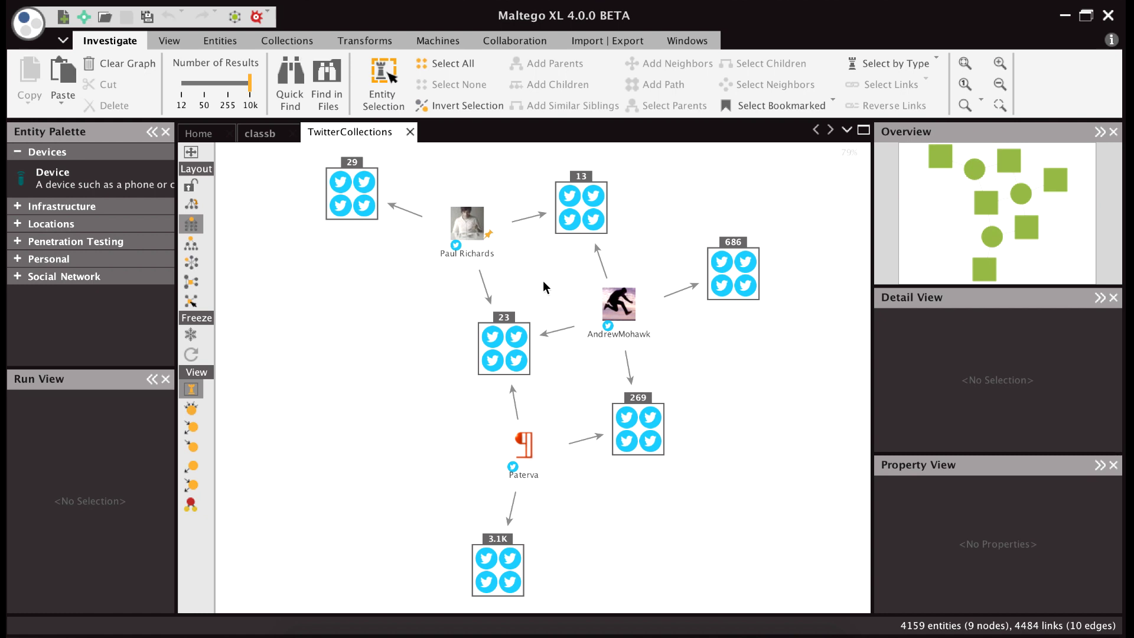
# Zoom into the 23-member collection's names, zoom back out, deselect it, and open Quick Find.
pyautogui.click(538, 361)
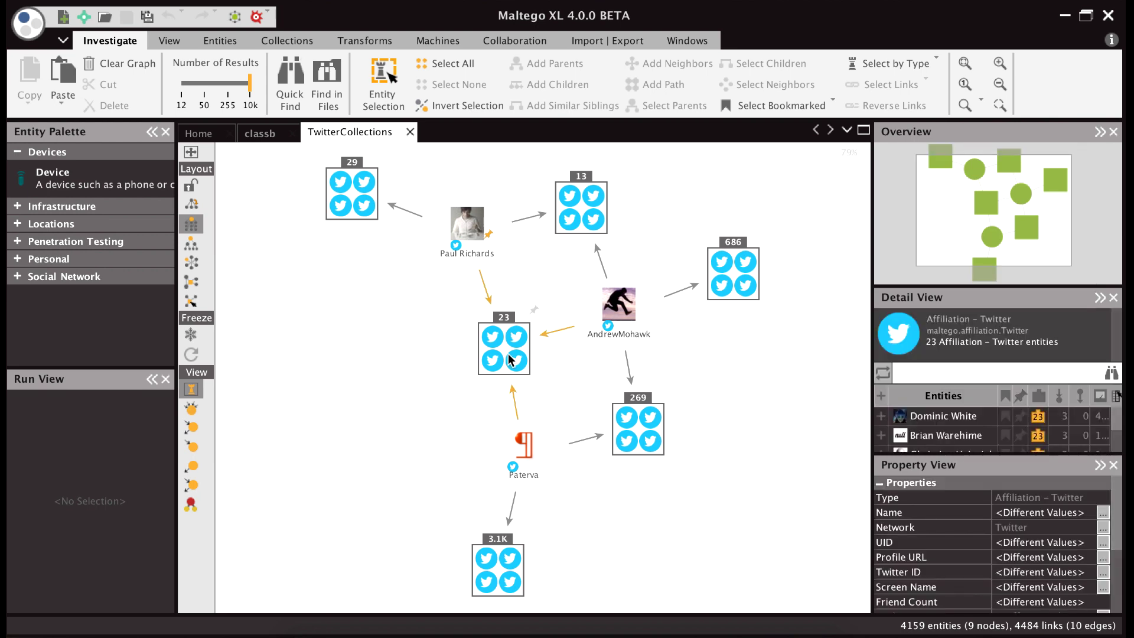
pyautogui.scroll(5, 510, 359)
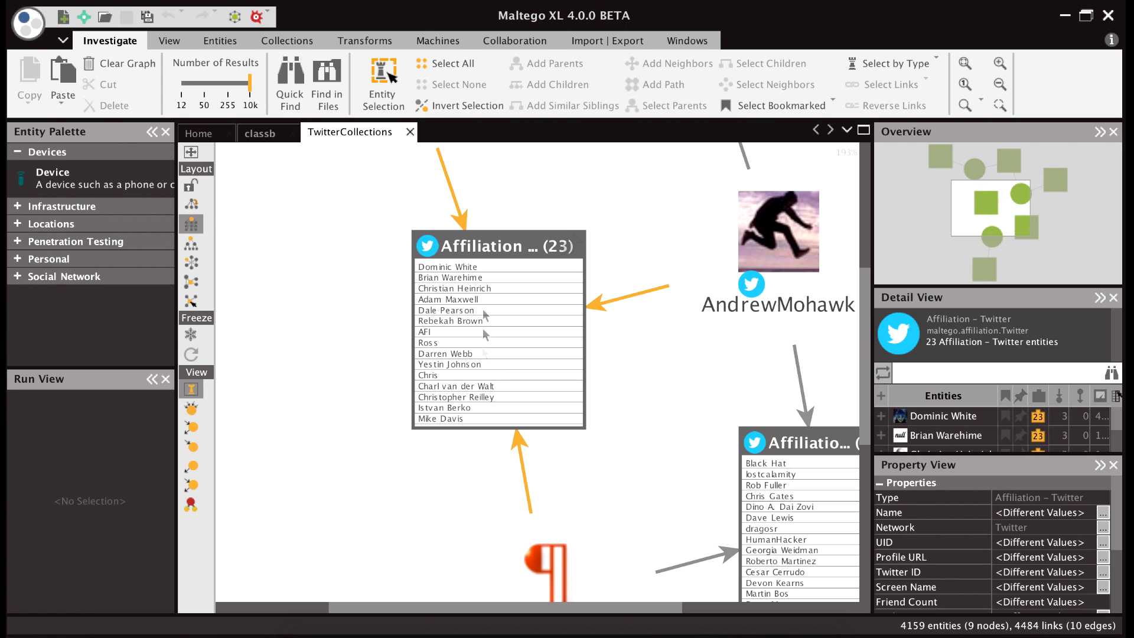
pyautogui.click(496, 285)
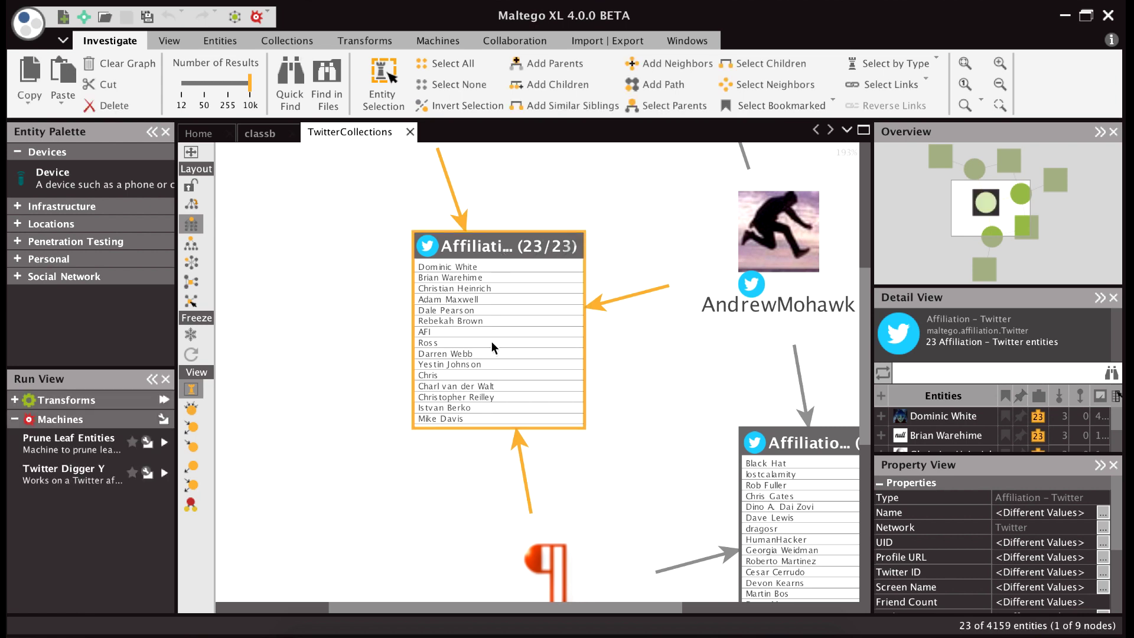
pyautogui.scroll(1, 491, 342)
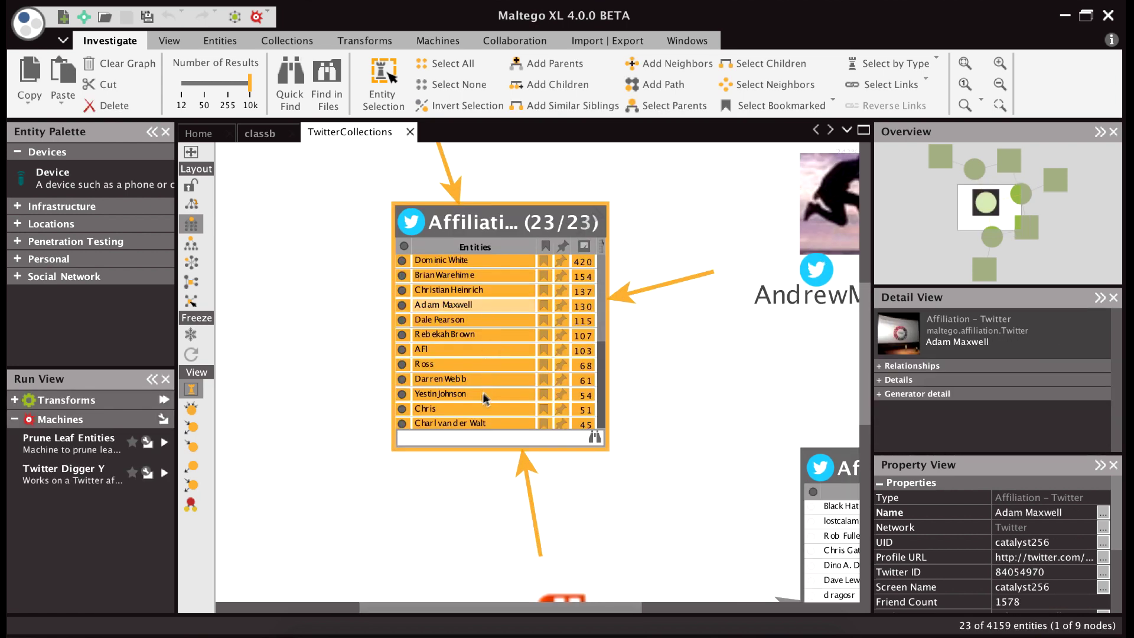
pyautogui.scroll(-3, 375, 343)
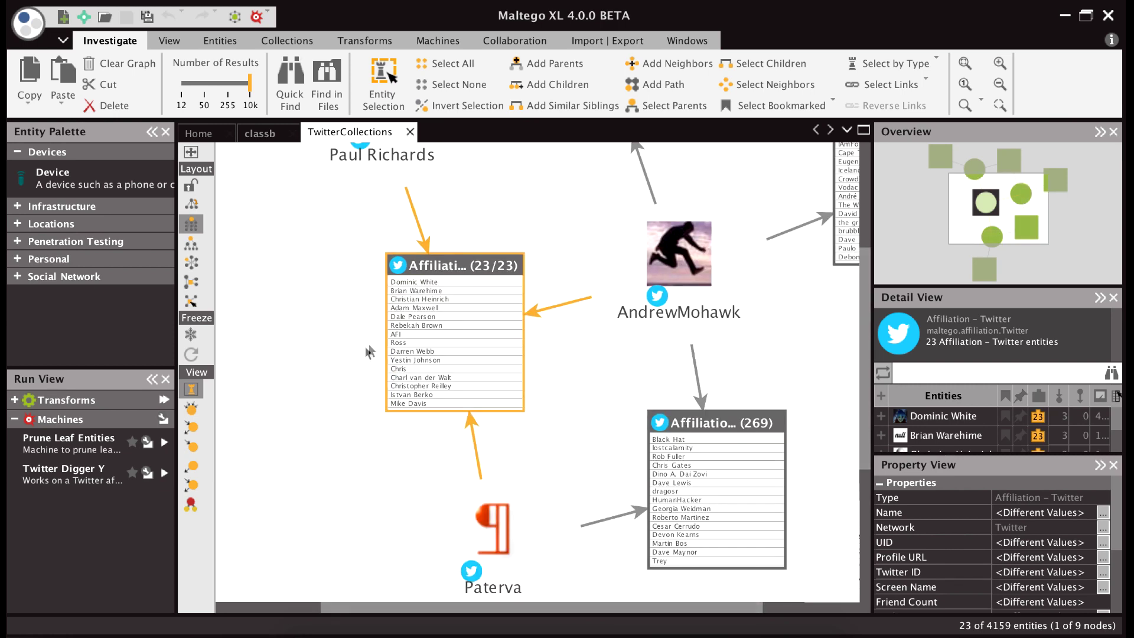
pyautogui.scroll(-3, 362, 351)
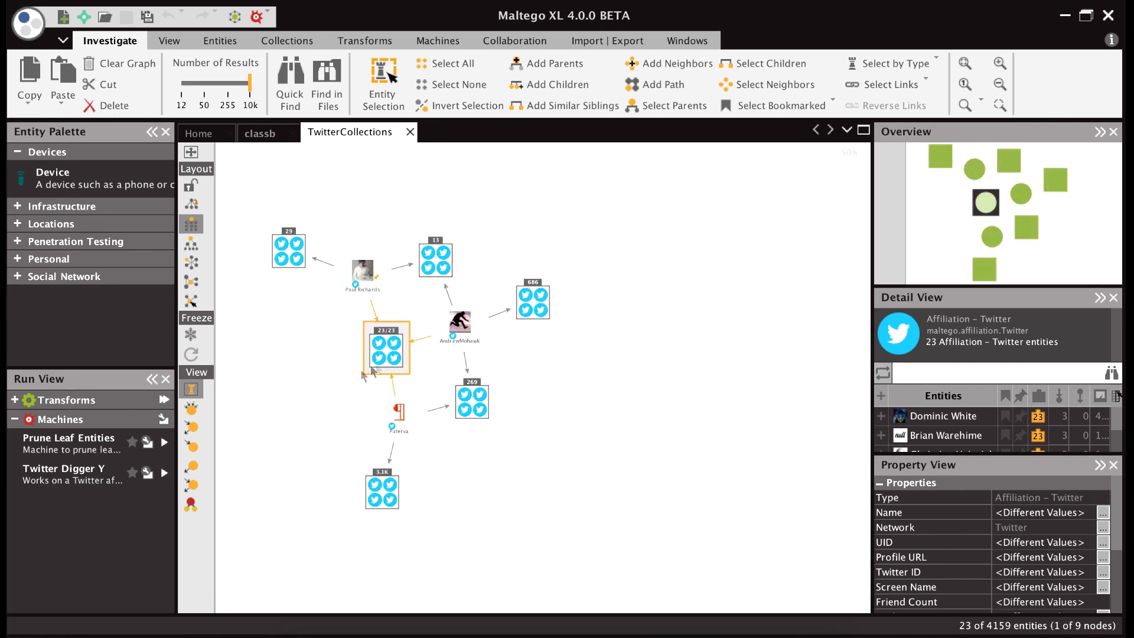
pyautogui.click(367, 372)
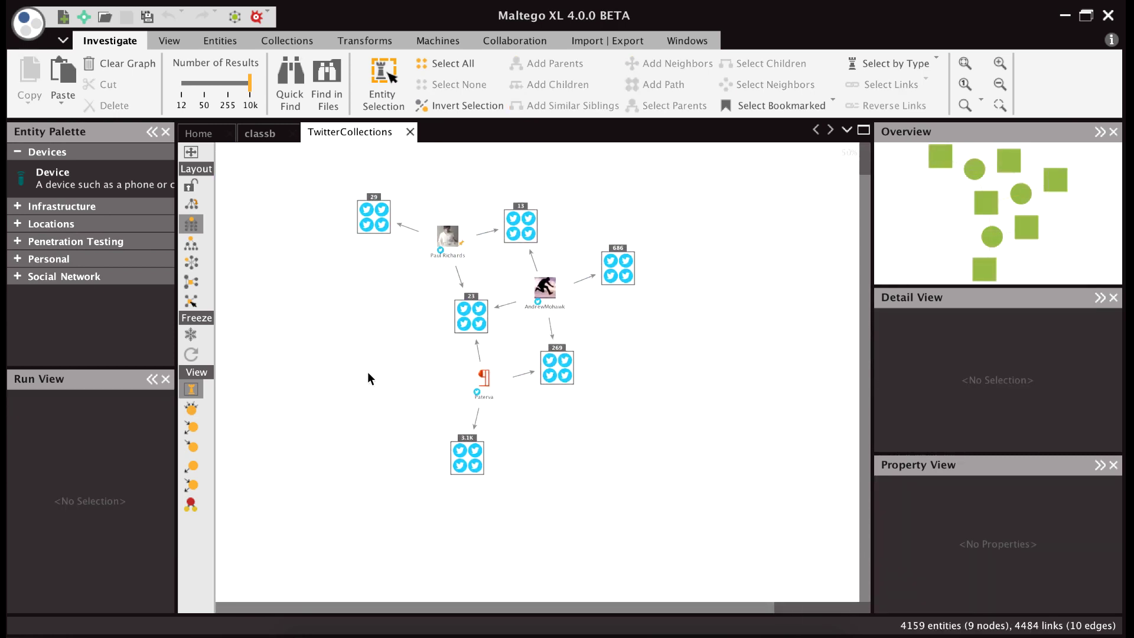
pyautogui.click(279, 71)
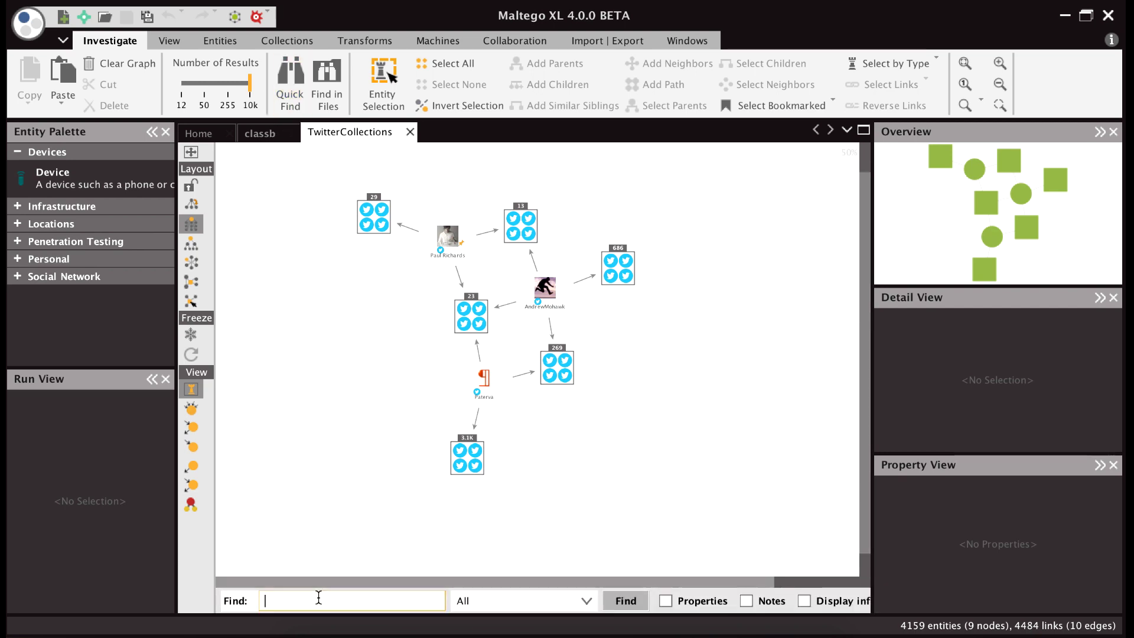
# Search the graph for 'john' to select the 40 matching entities across four collections.
pyautogui.write('john')
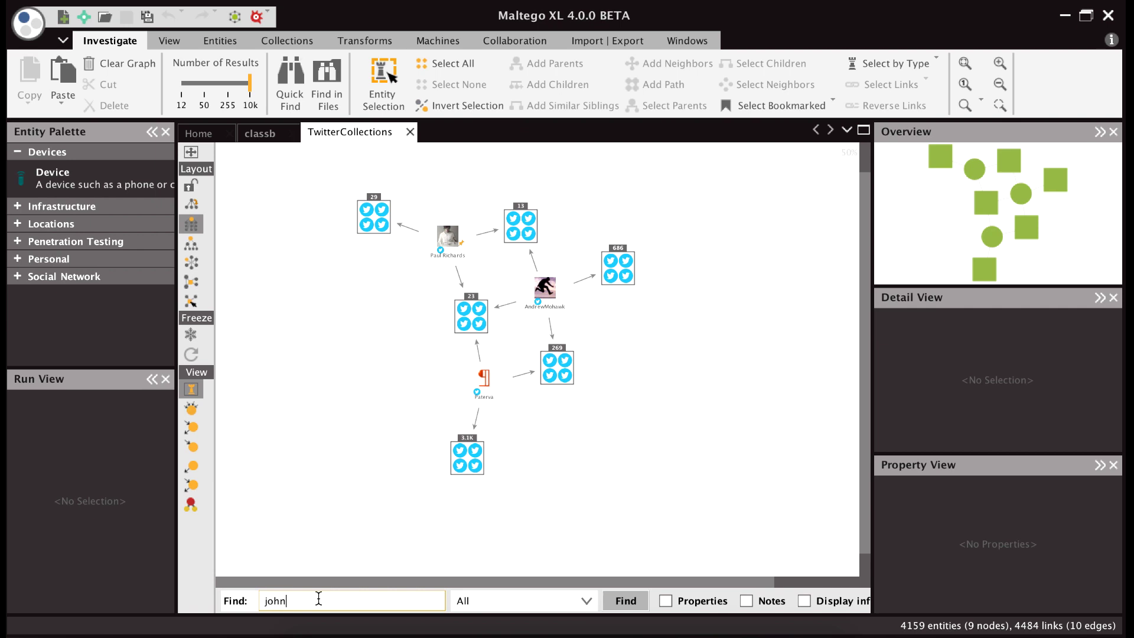
pyautogui.click(623, 600)
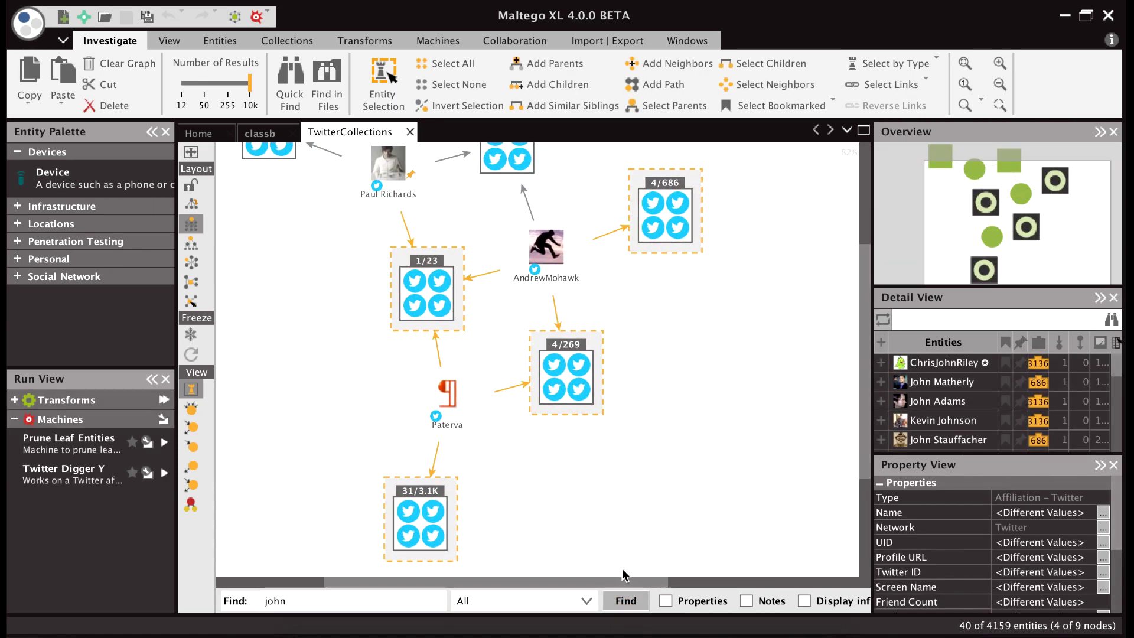
pyautogui.click(967, 289)
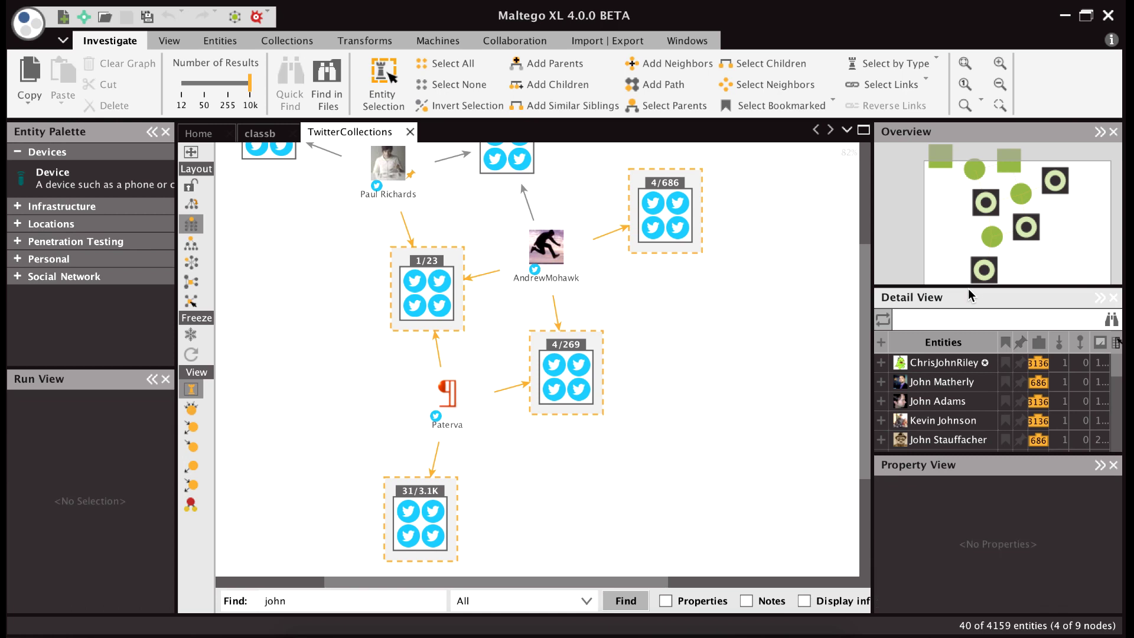
# Enlarge the Detail View list of 'john' matches and browse a couple of entities' properties.
pyautogui.moveTo(979, 288); pyautogui.dragTo(973, 216)
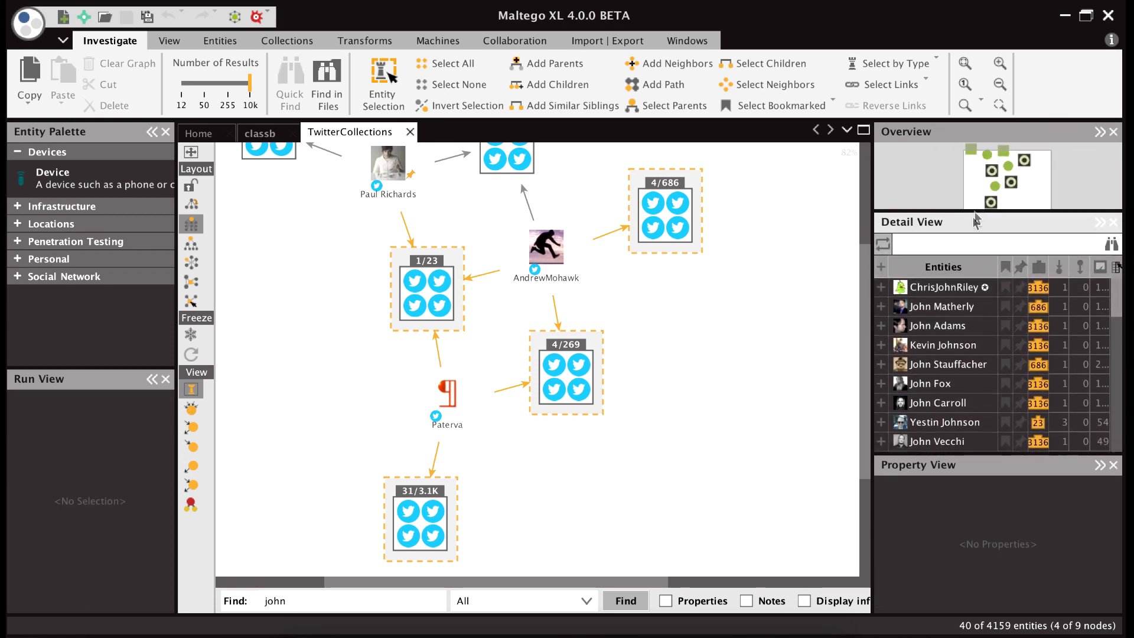
pyautogui.click(949, 327)
pyautogui.scroll(-5, 947, 331)
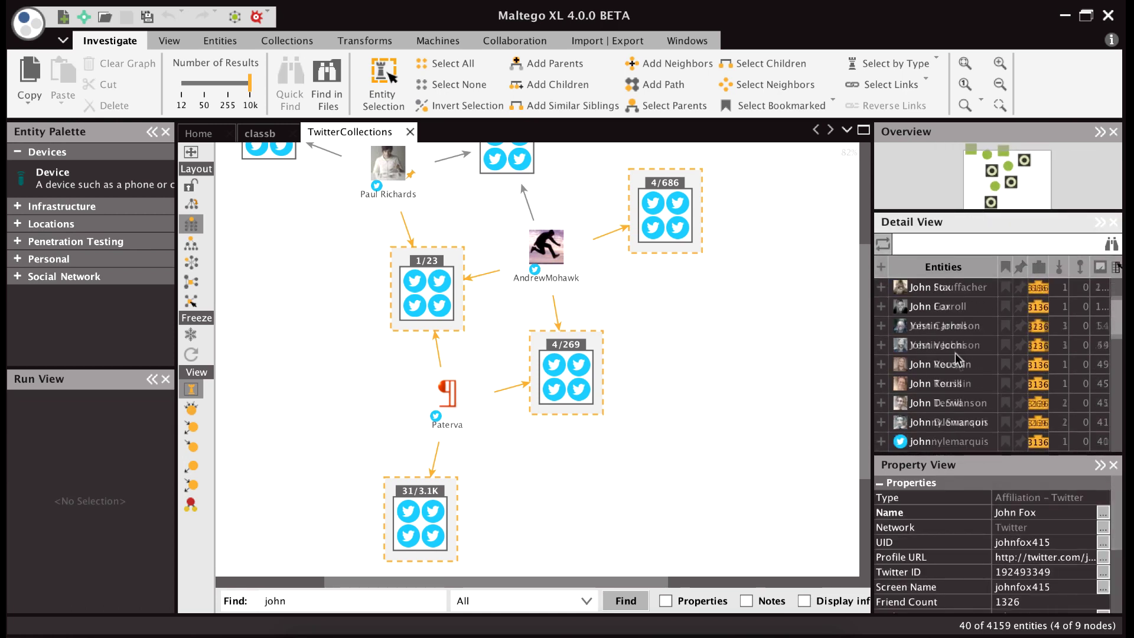
pyautogui.scroll(5, 961, 368)
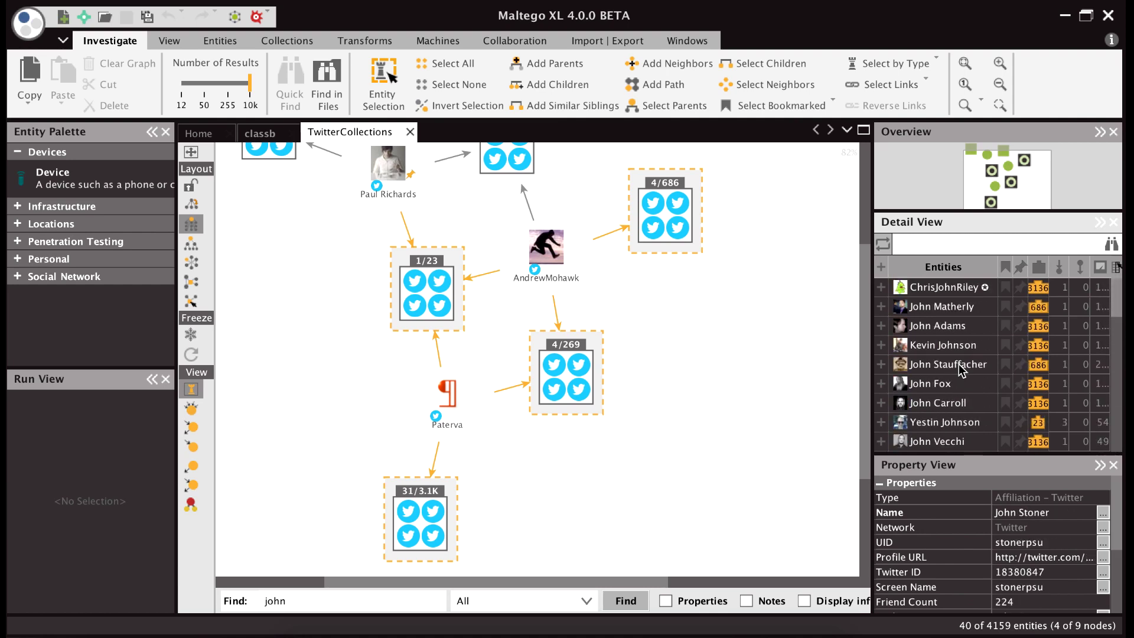
pyautogui.click(878, 372)
pyautogui.click(868, 370)
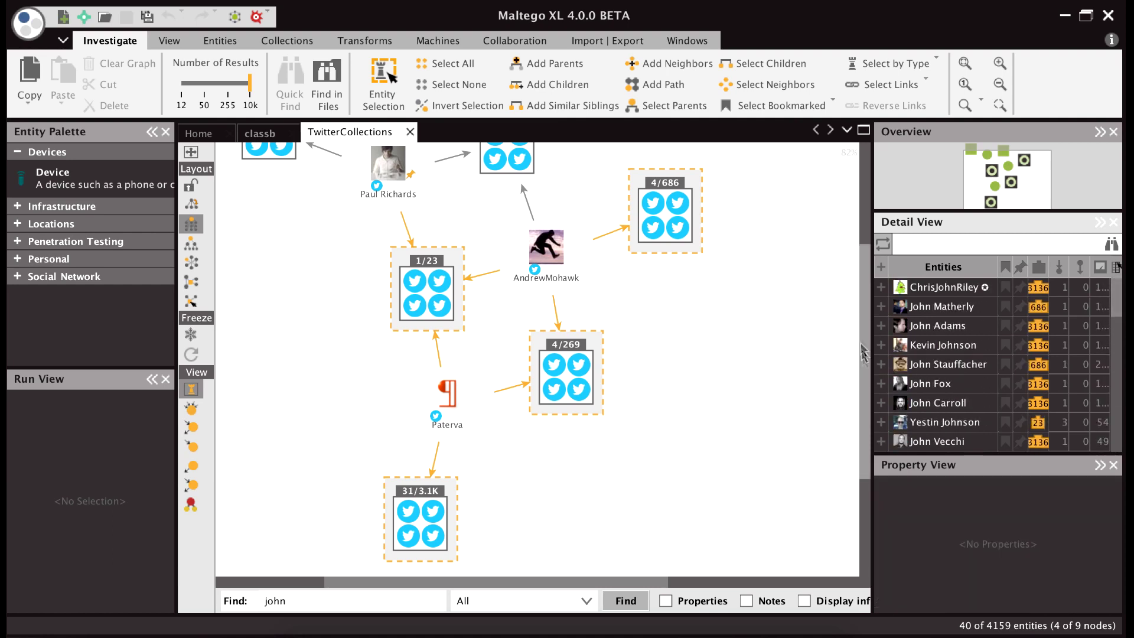
# Filter the matches by 'ri' down to three entities and show one's properties.
pyautogui.click(925, 242)
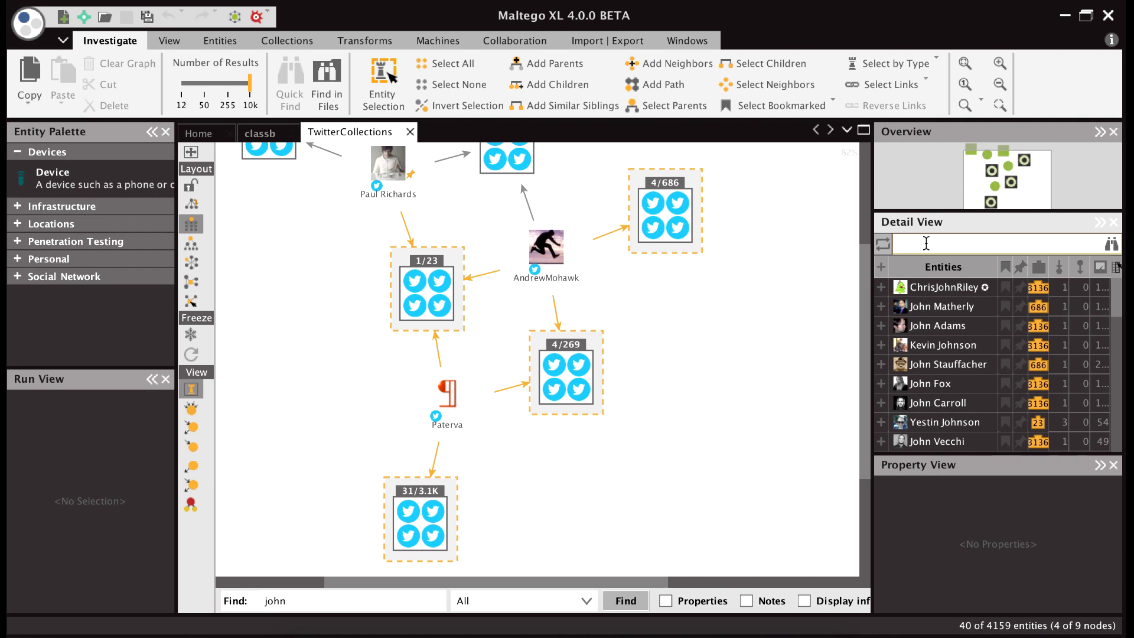
pyautogui.write('ri')
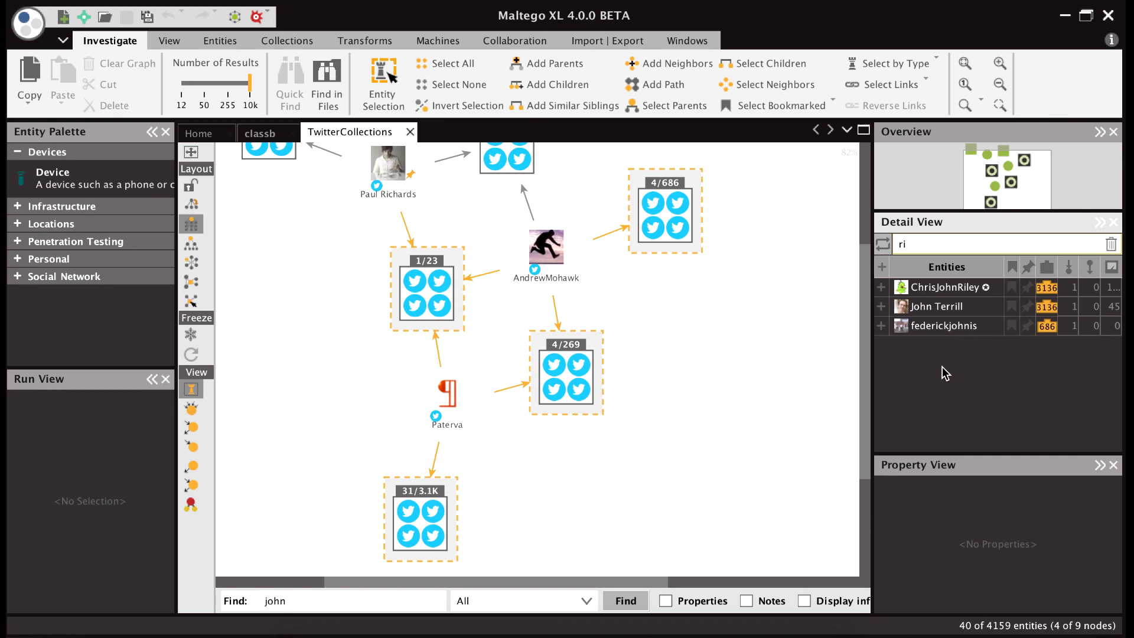
pyautogui.click(943, 329)
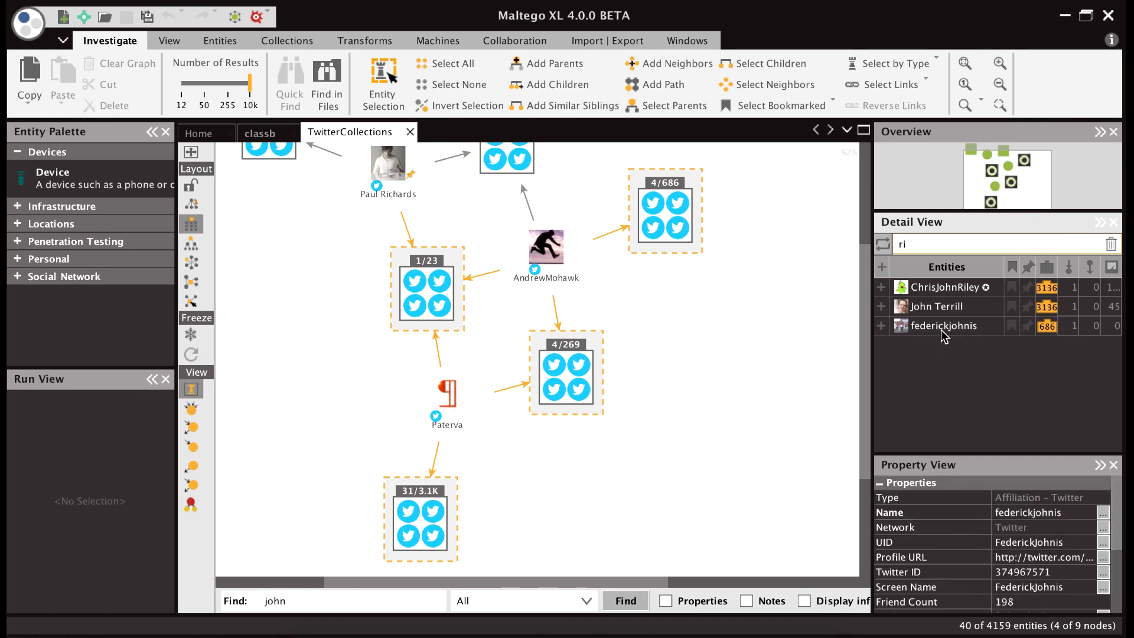
# Zoom to one 'ri' match inside the 686-member collection, then open another match's full detail page.
pyautogui.doubleClick(942, 329)
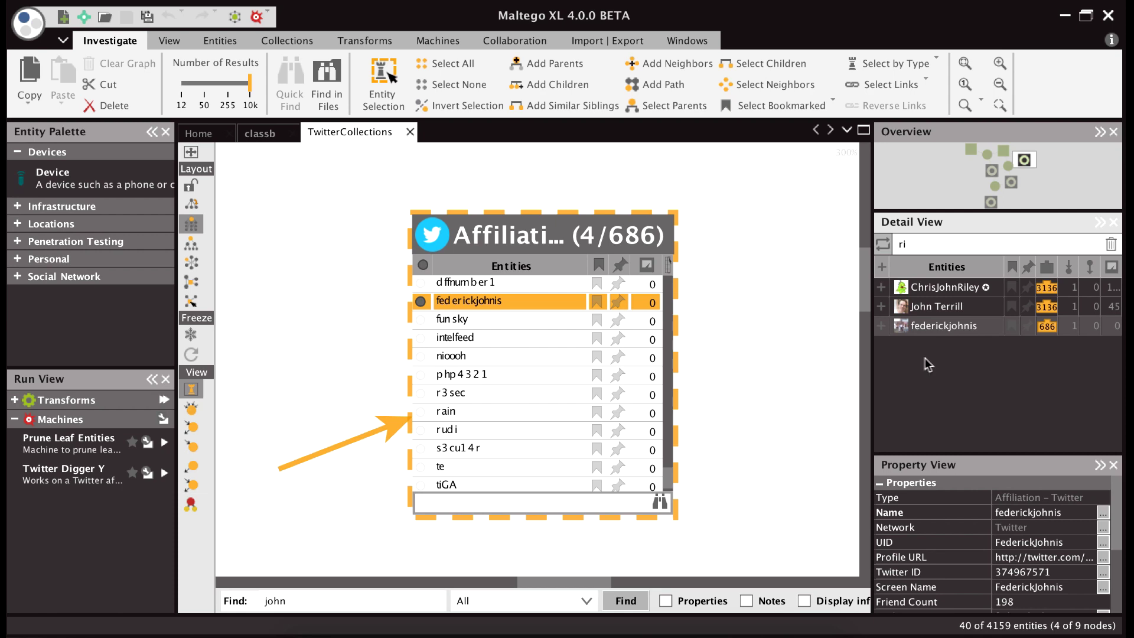
pyautogui.click(886, 291)
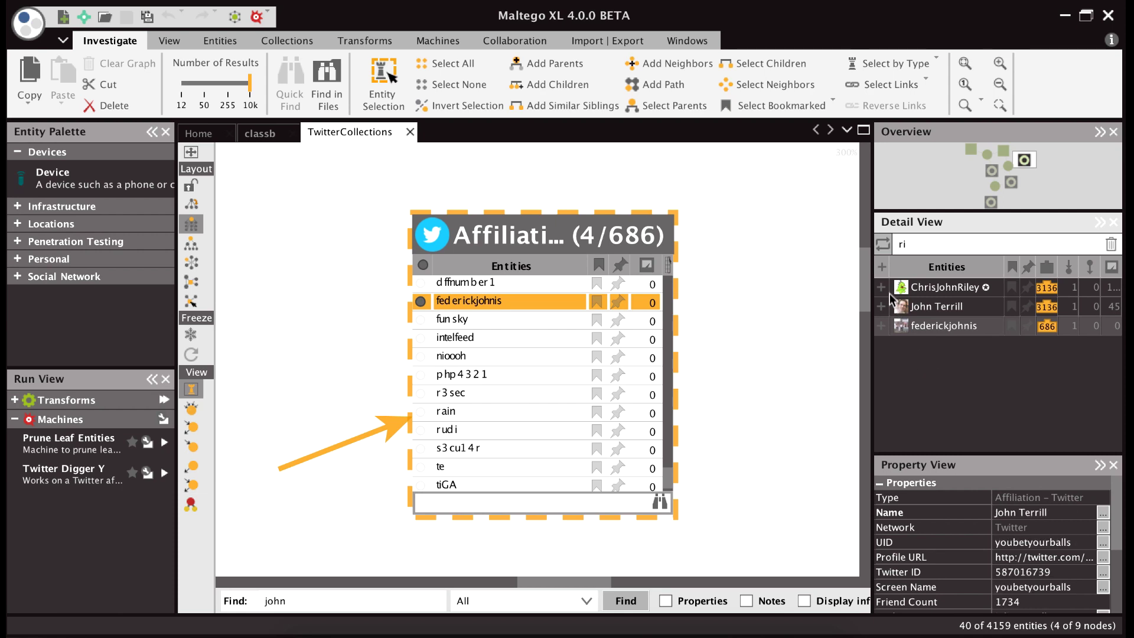
pyautogui.click(883, 311)
pyautogui.click(886, 293)
pyautogui.click(882, 290)
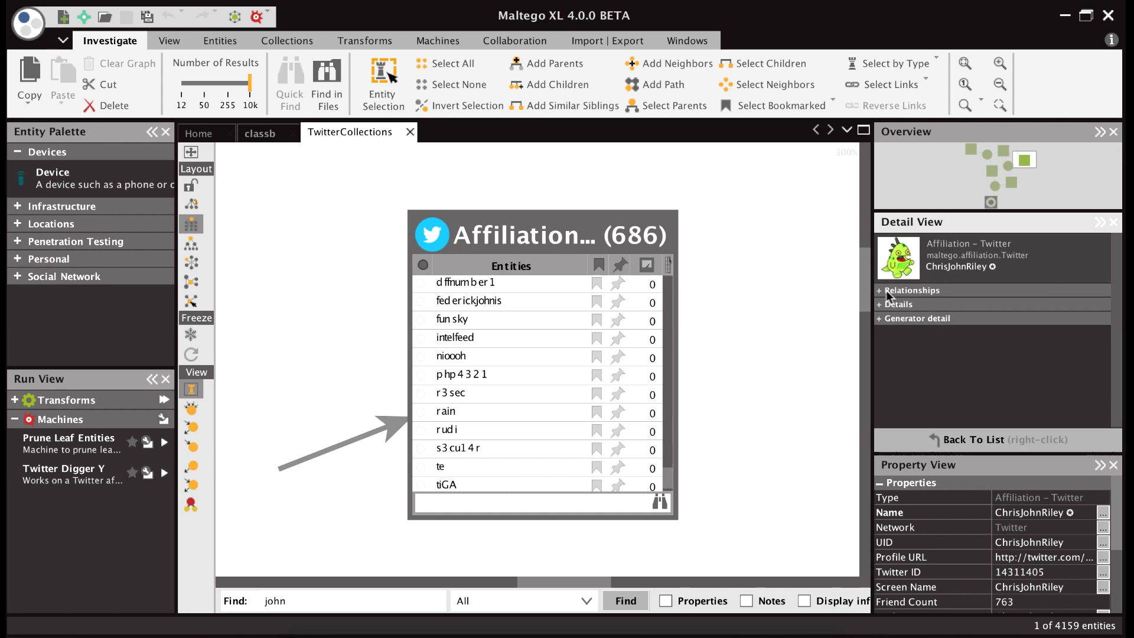
# Review the match's source transform and friend counts, then return to the 'ri' list and show the 686-collection match.
pyautogui.click(881, 319)
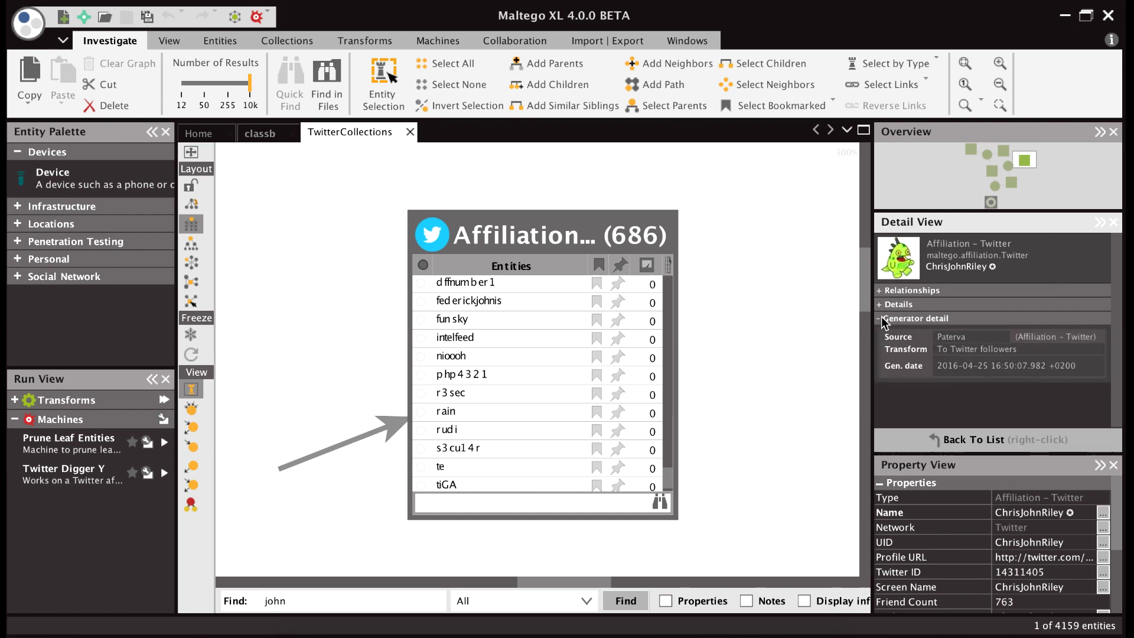
pyautogui.click(880, 304)
pyautogui.scroll(1, 961, 363)
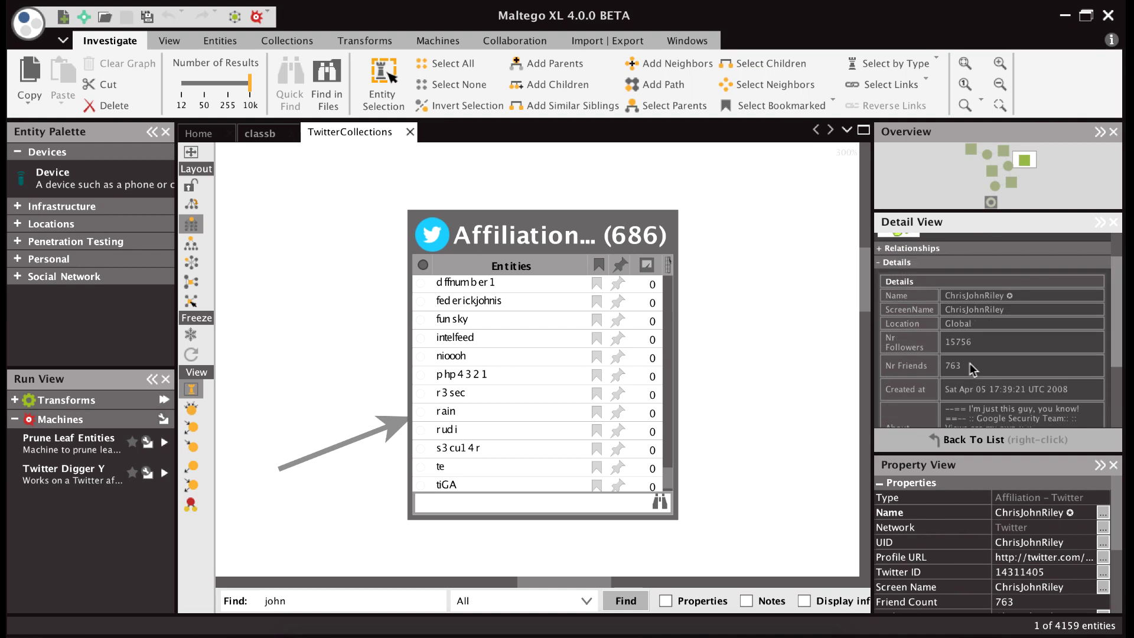
pyautogui.scroll(-3, 970, 362)
pyautogui.scroll(3, 956, 361)
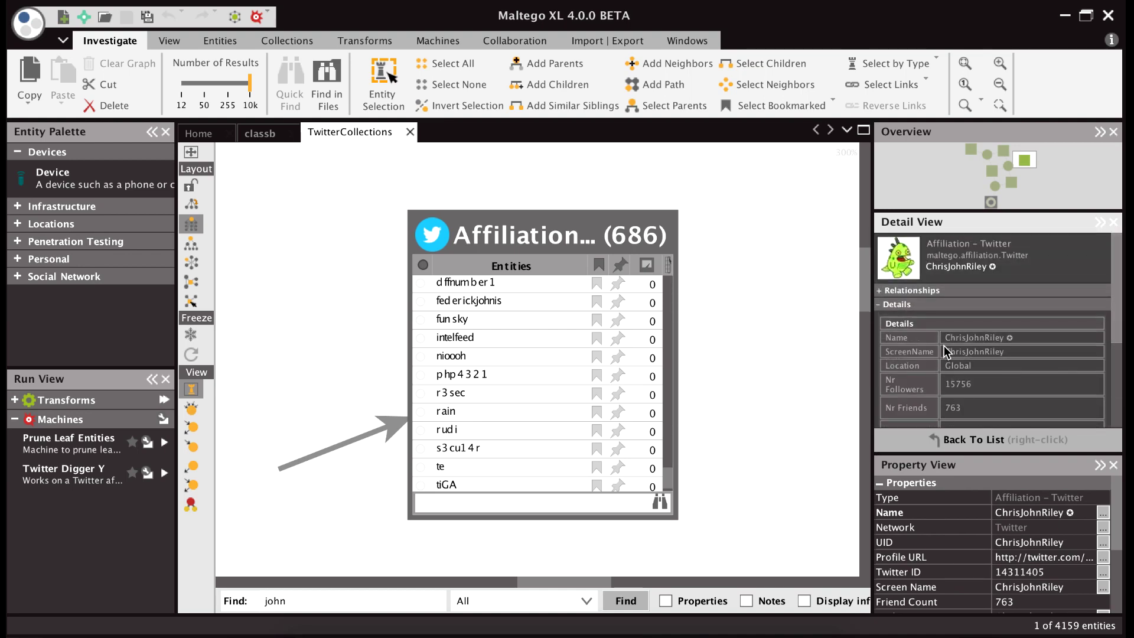
pyautogui.rightClick(1019, 273)
pyautogui.click(967, 326)
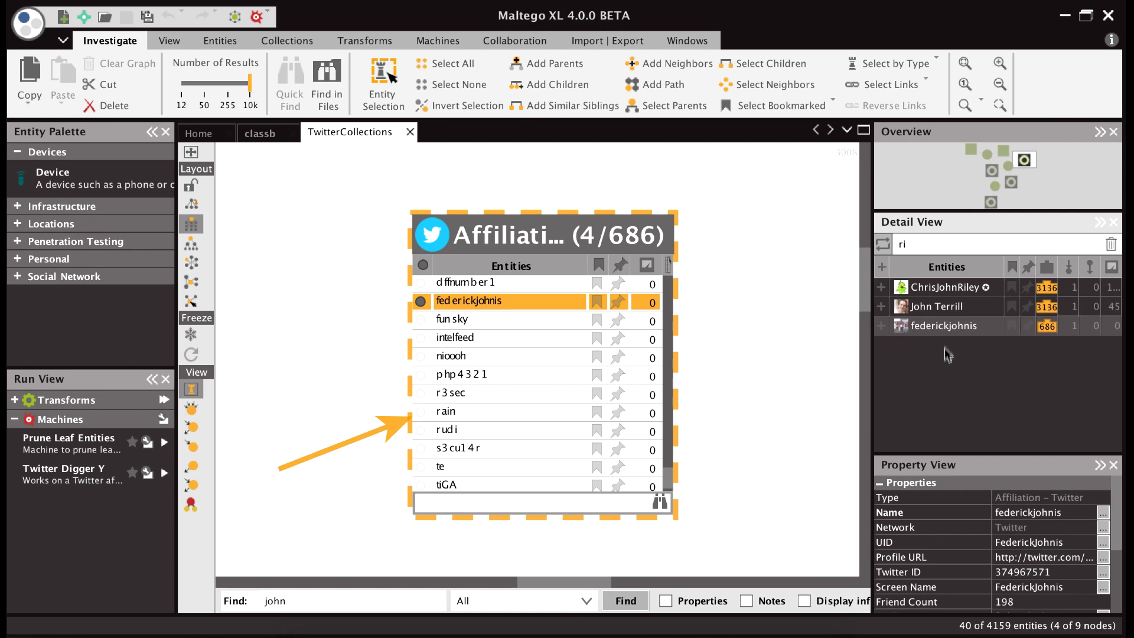
# Locate the matched affiliation inside the 3.1K collection and pin it out as its own node.
pyautogui.click(942, 290)
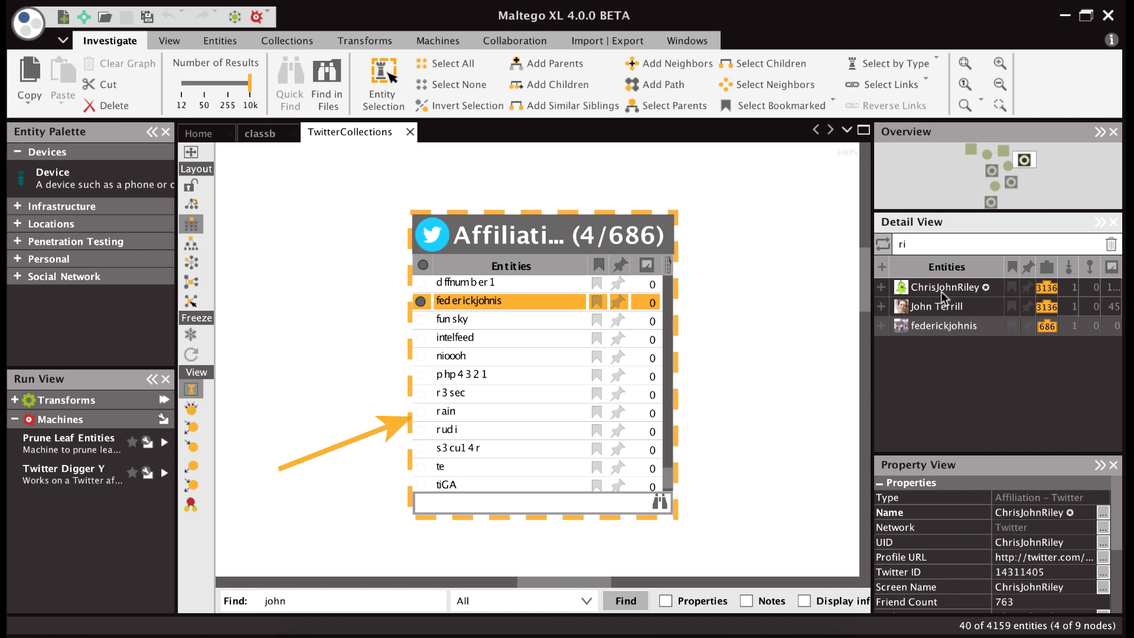
pyautogui.doubleClick(941, 291)
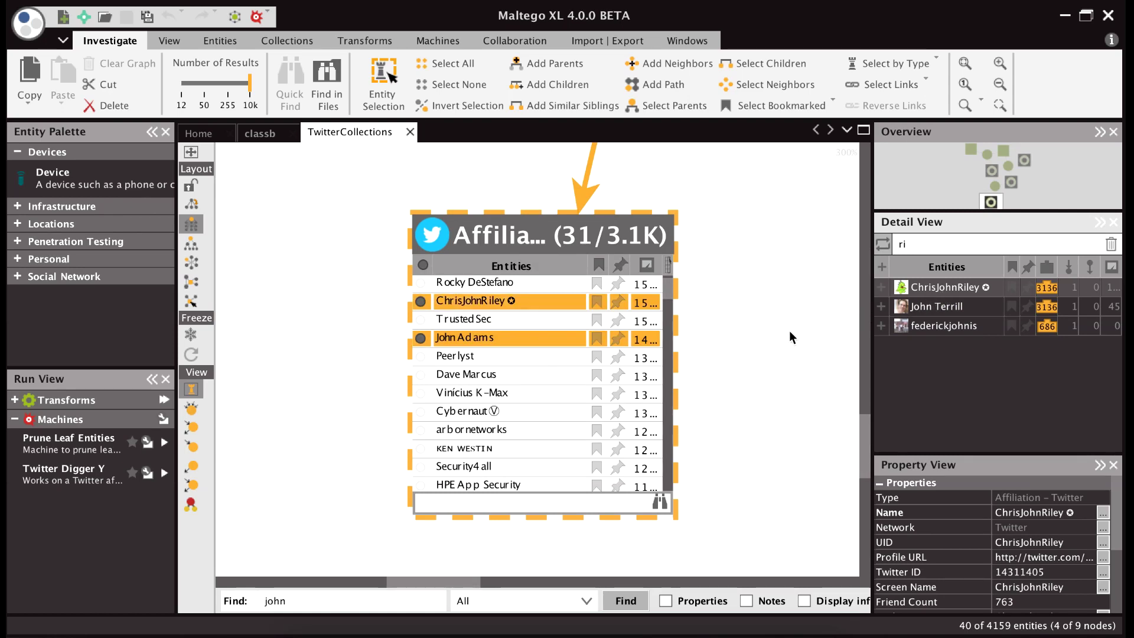
pyautogui.click(706, 323)
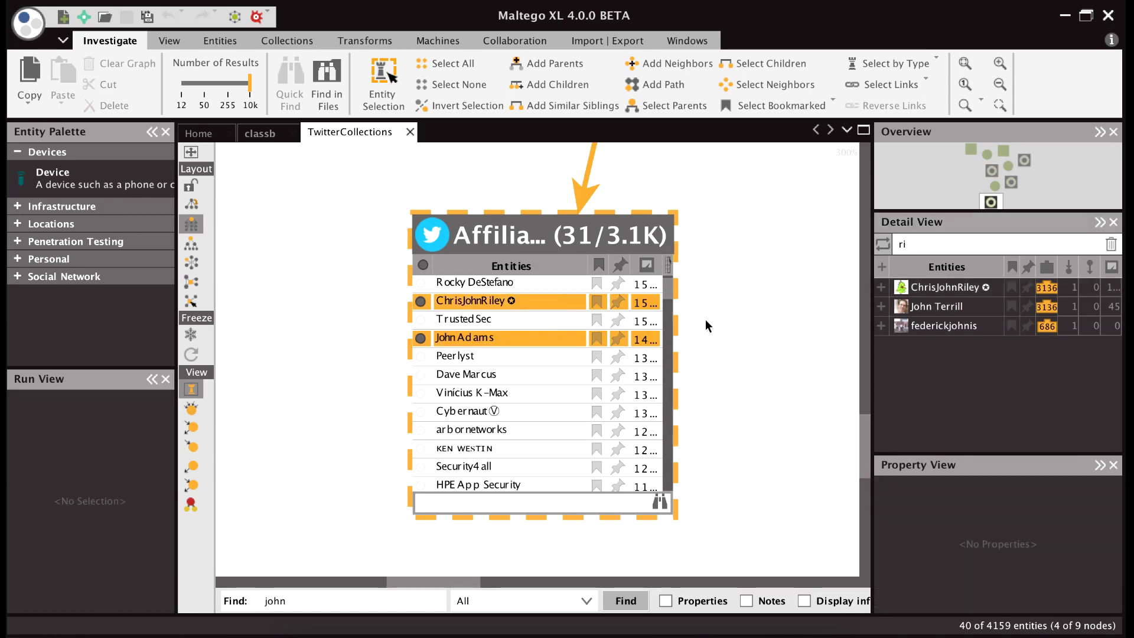
pyautogui.click(552, 303)
pyautogui.click(552, 304)
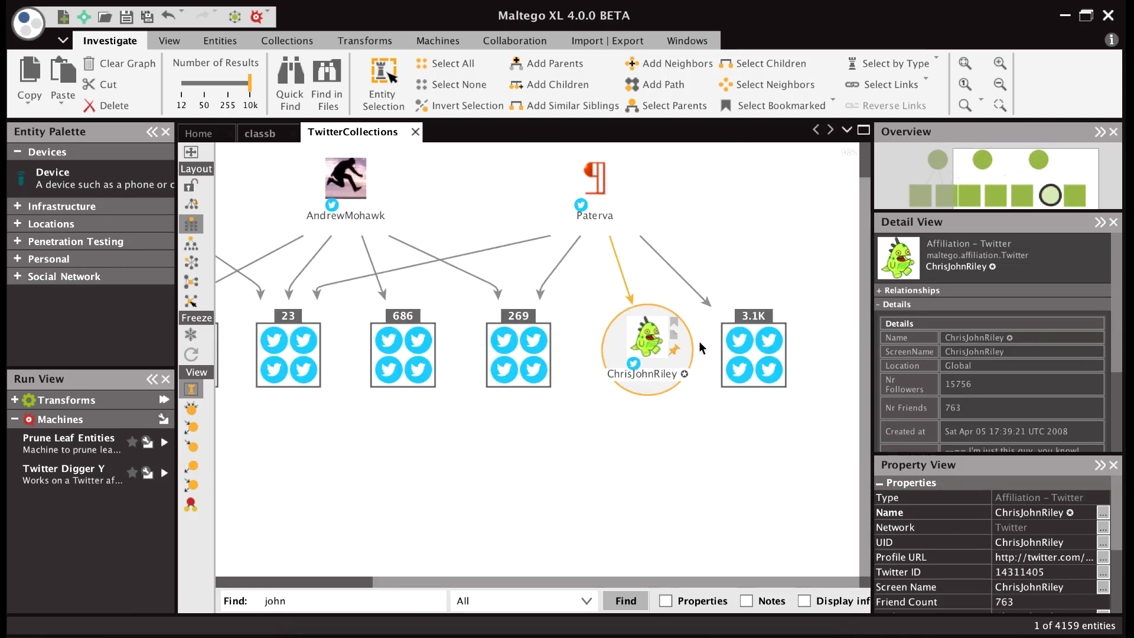
# Zoom the TwitterCollections graph in and out, then clear the entity selection.
pyautogui.scroll(2, 680, 398)
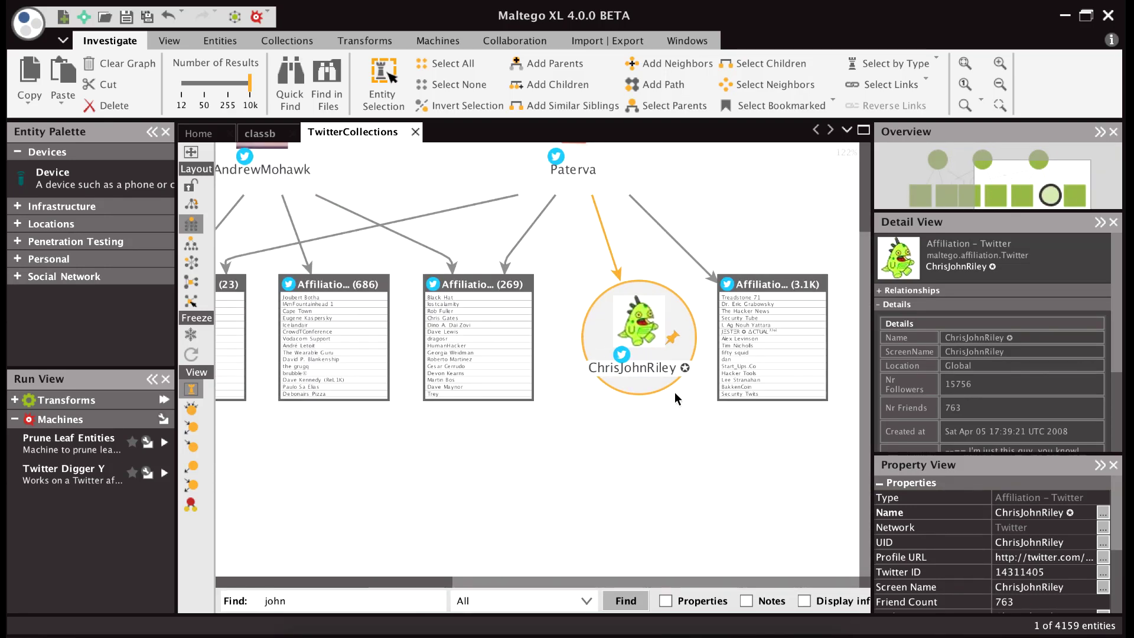
pyautogui.scroll(1, 677, 396)
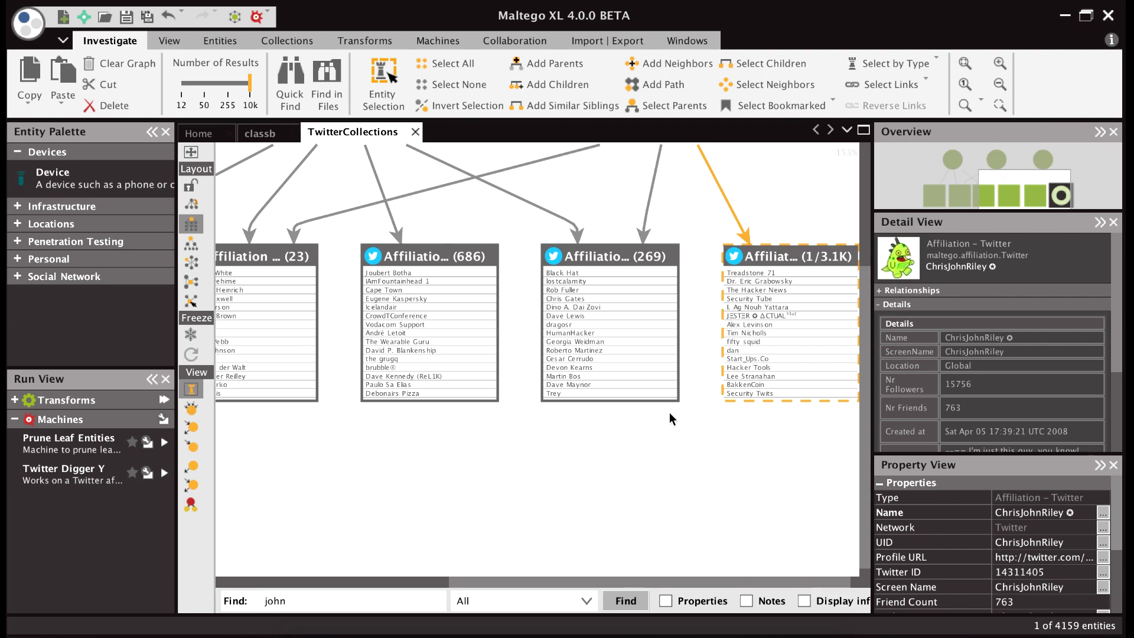
pyautogui.scroll(-1, 669, 413)
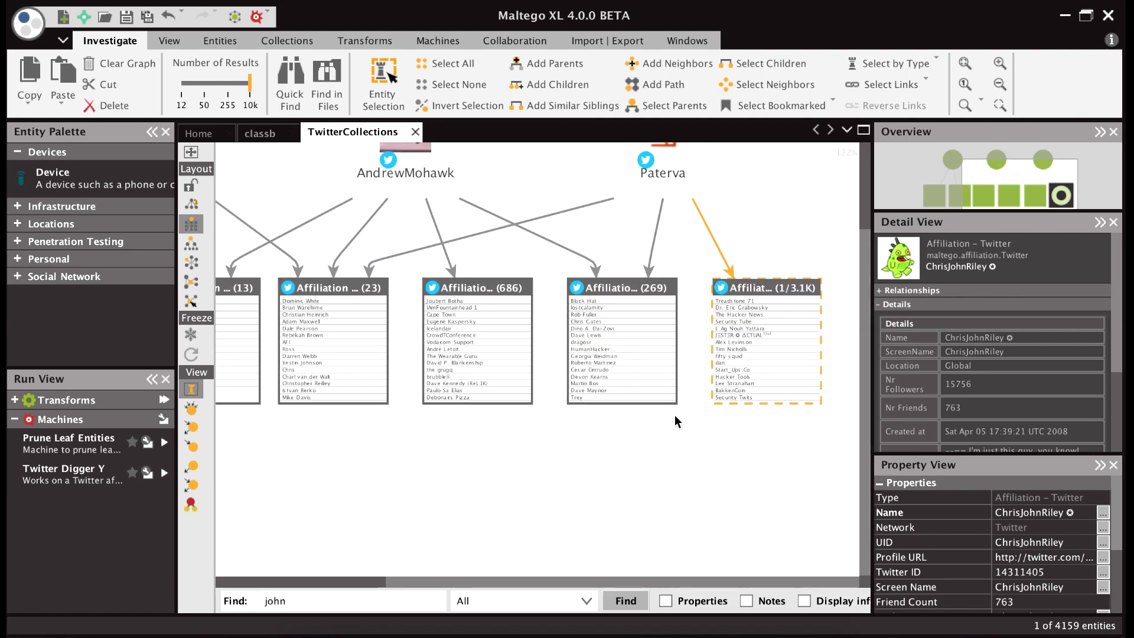
pyautogui.scroll(-3, 640, 409)
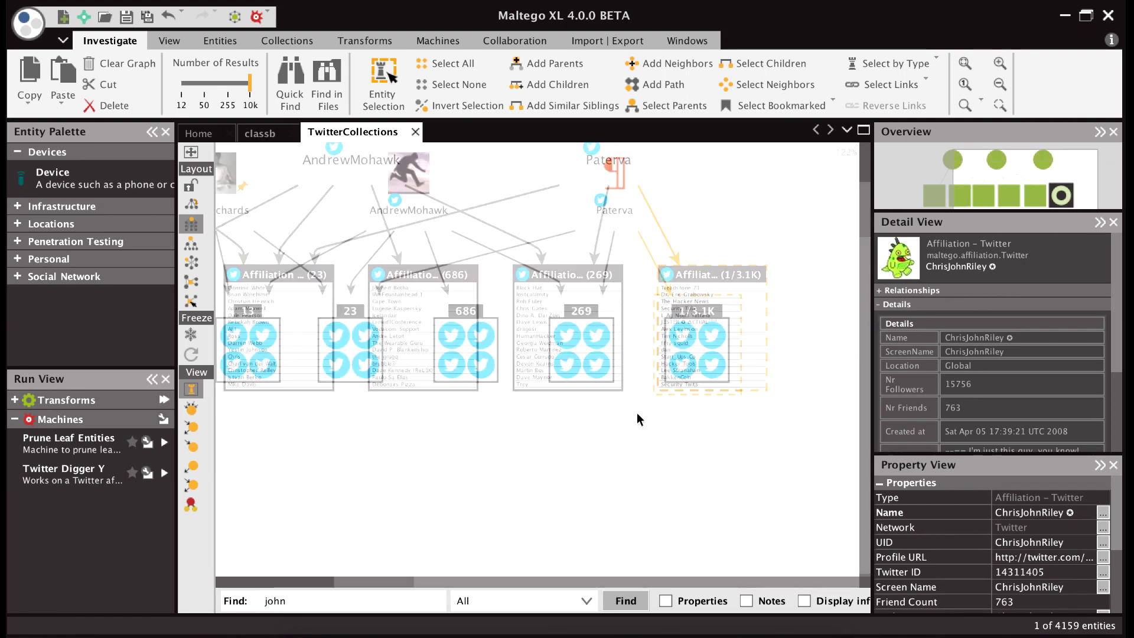
pyautogui.click(605, 427)
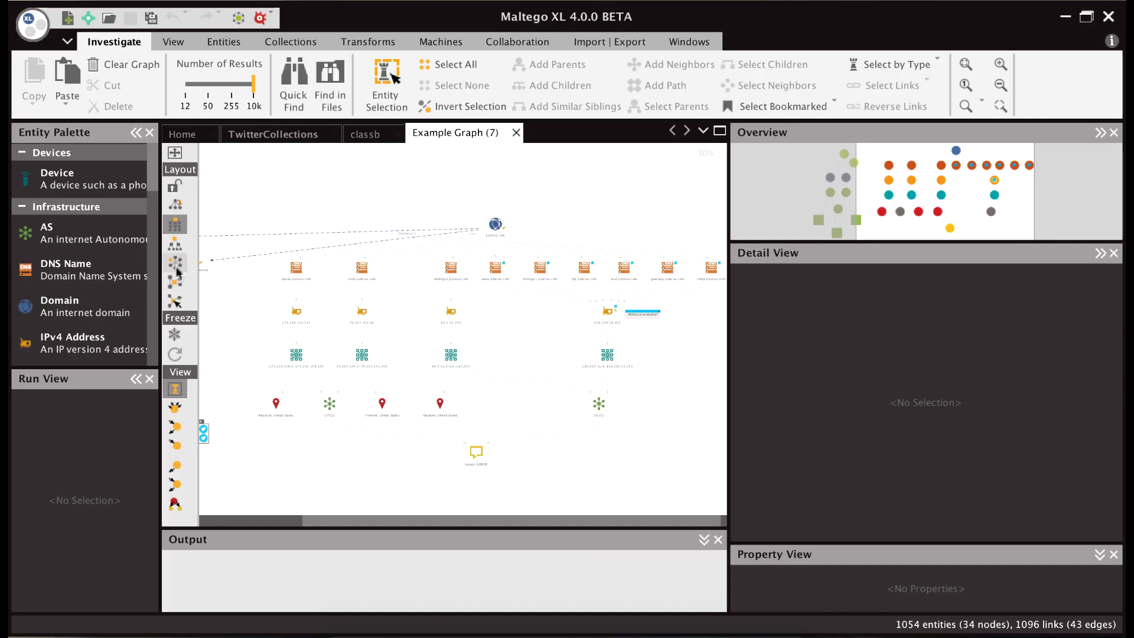
pyautogui.click(175, 283)
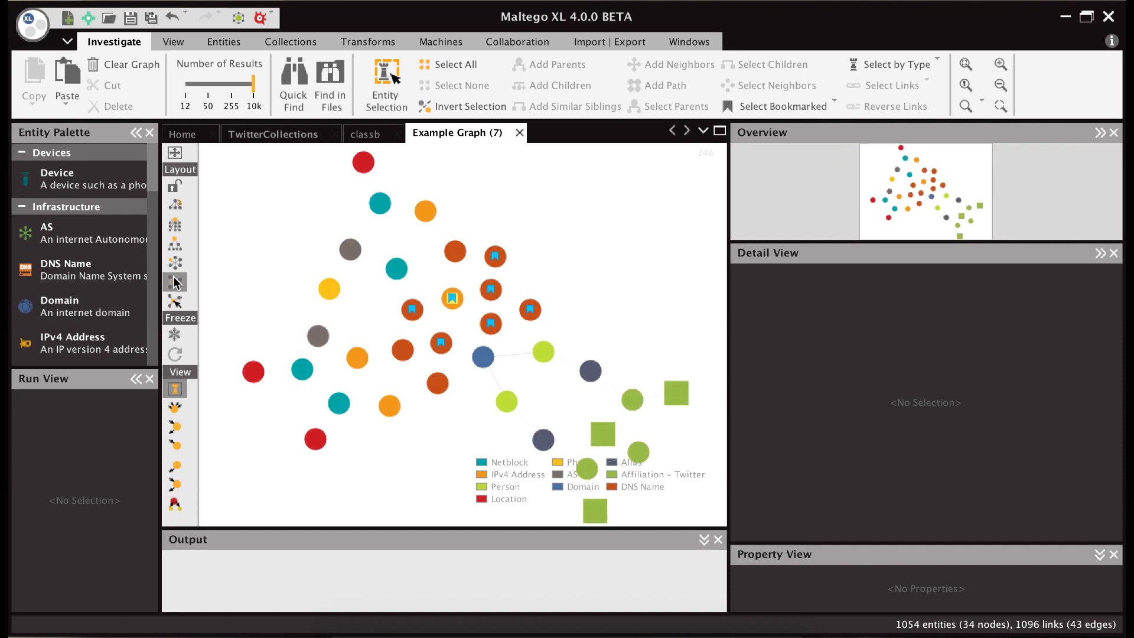
pyautogui.click(174, 226)
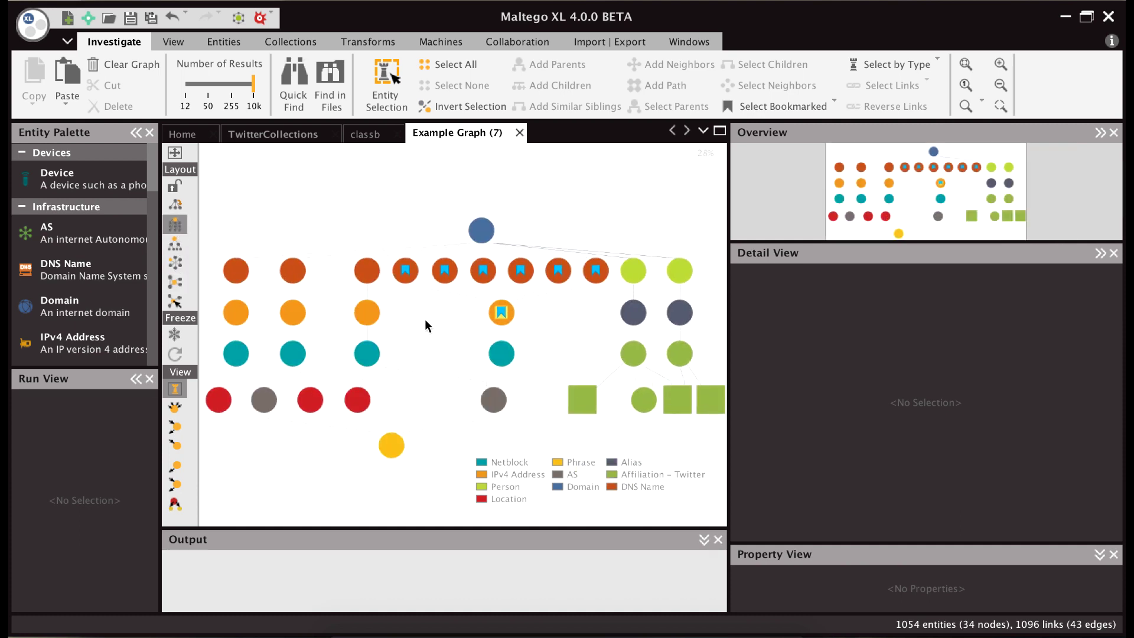
pyautogui.scroll(2, 425, 323)
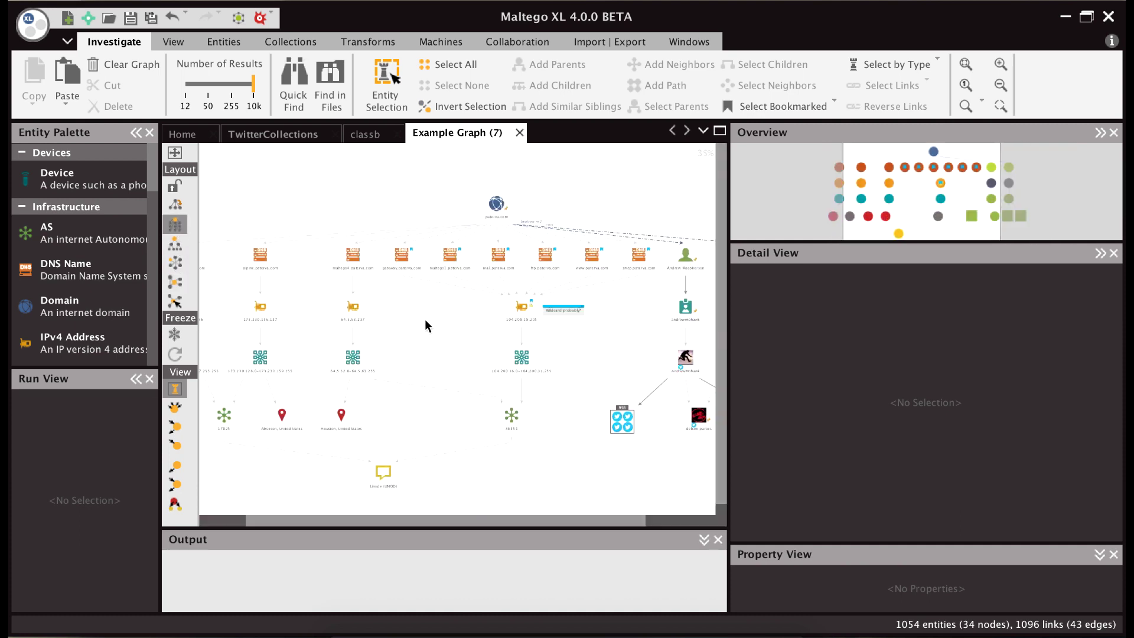
# Compare the ball-size views, then size the Example Graph's entities by Diverse Descent.
pyautogui.click(175, 408)
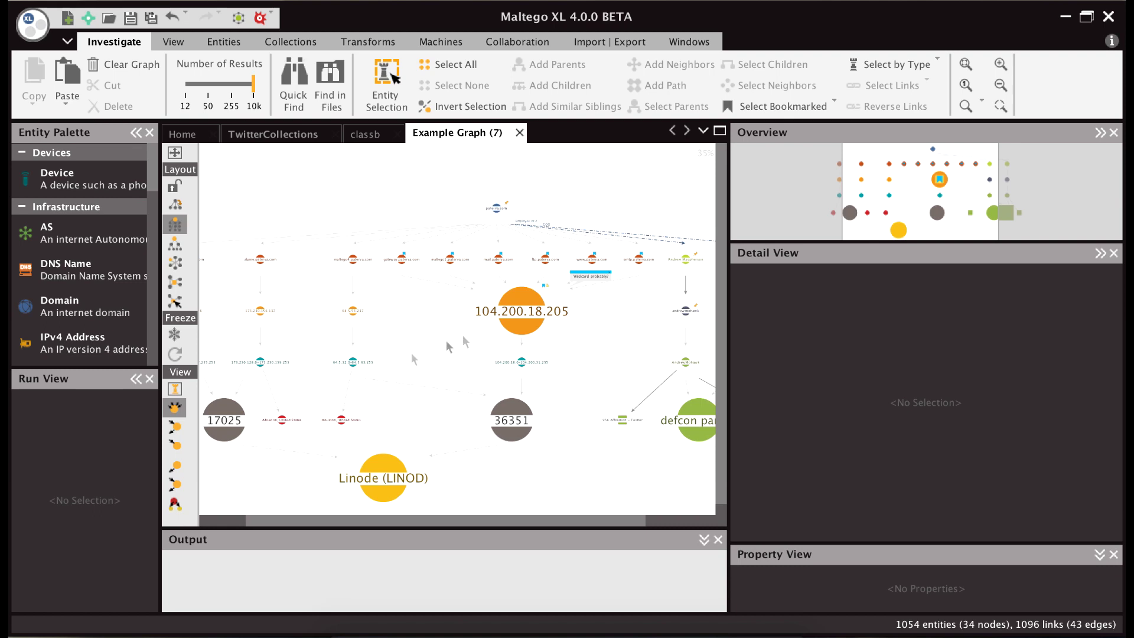
pyautogui.click(174, 445)
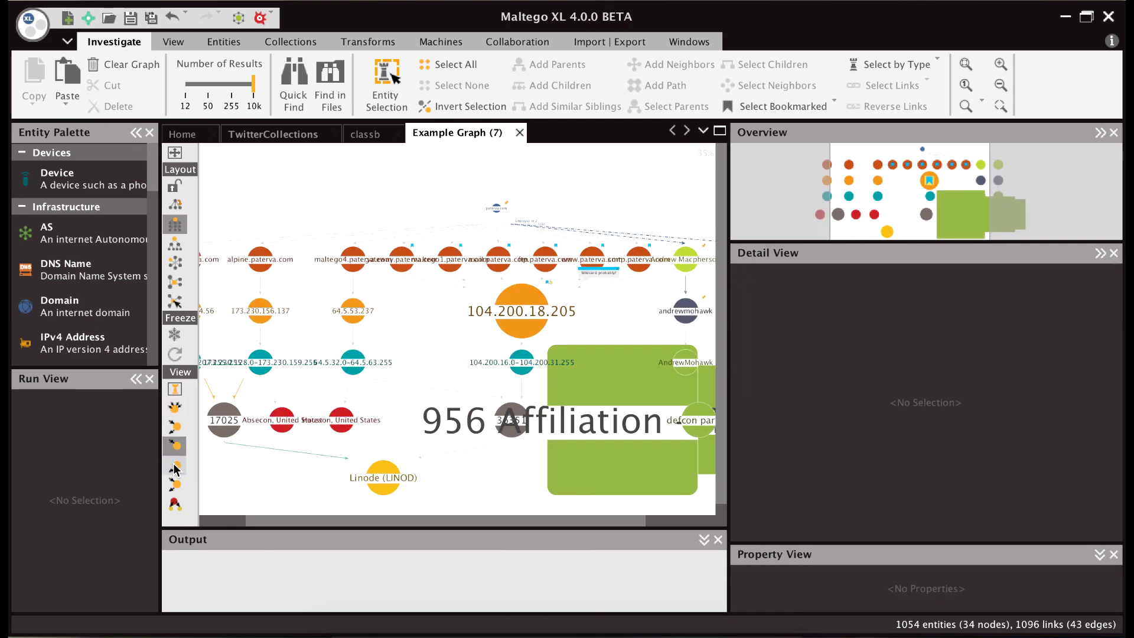
pyautogui.click(176, 467)
pyautogui.click(175, 407)
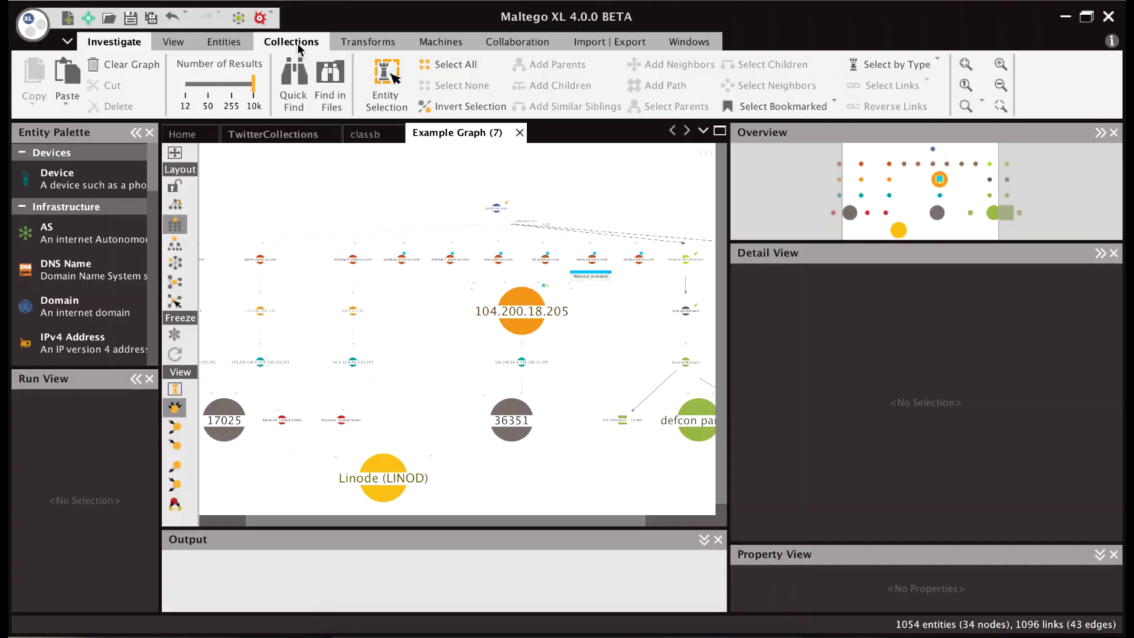
# Show the Collections ribbon, then the Import | Export tools, and zoom out the graph.
pyautogui.click(298, 47)
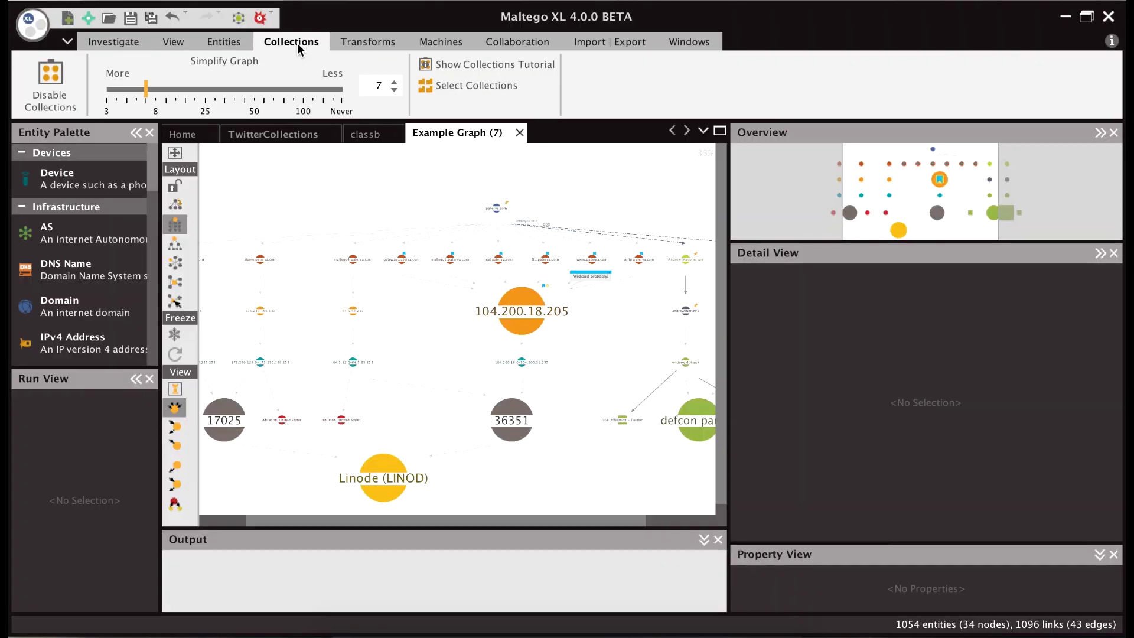
pyautogui.click(584, 45)
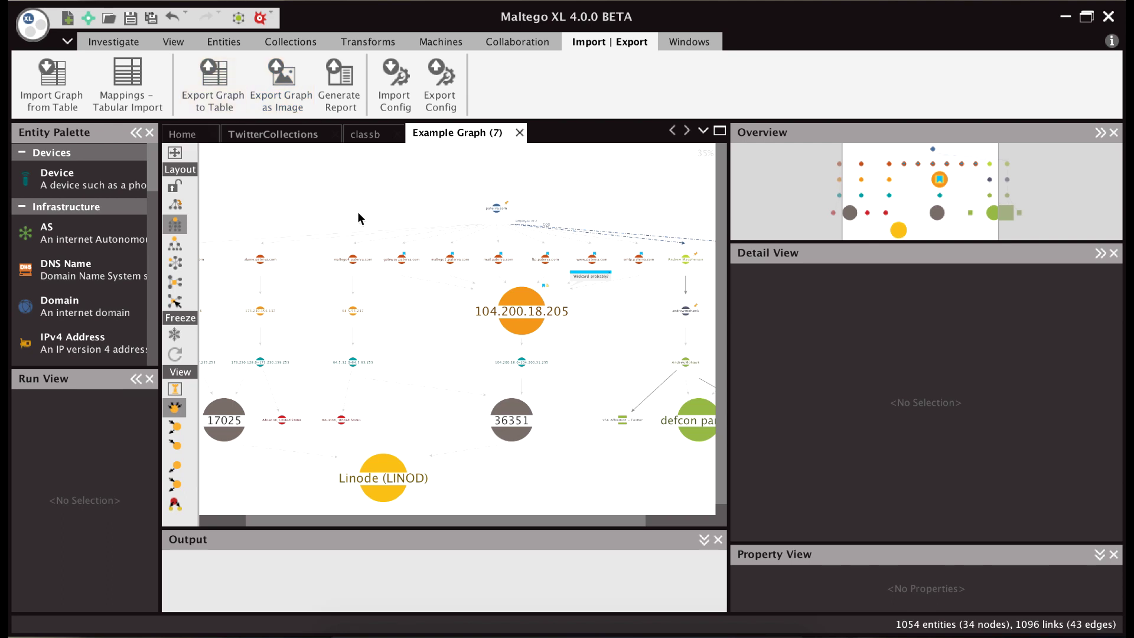
pyautogui.scroll(-3, 358, 212)
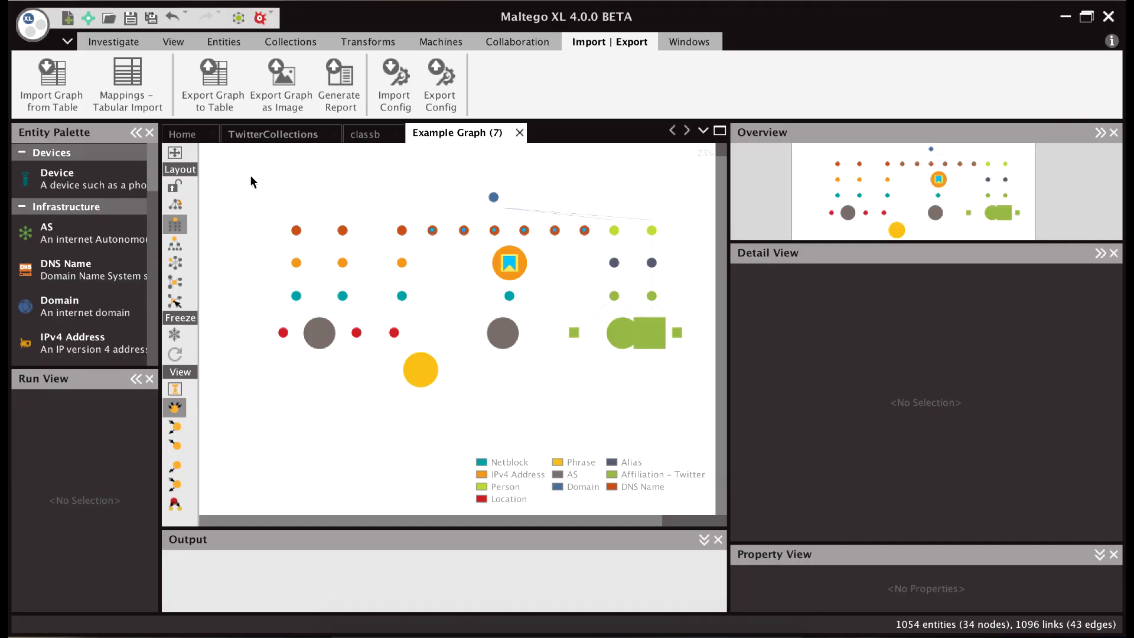
# Select all 1054 entities with a rectangle and widen the Detail View panel.
pyautogui.moveTo(250, 175); pyautogui.dragTo(705, 433)
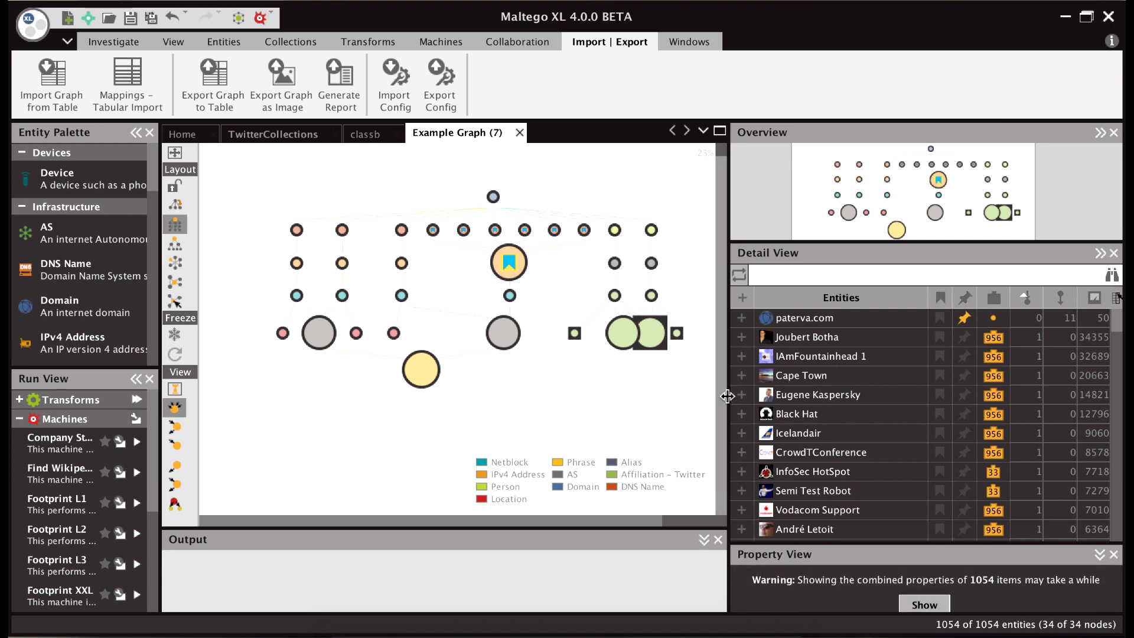
pyautogui.moveTo(727, 397); pyautogui.dragTo(648, 395)
pyautogui.moveTo(754, 377)
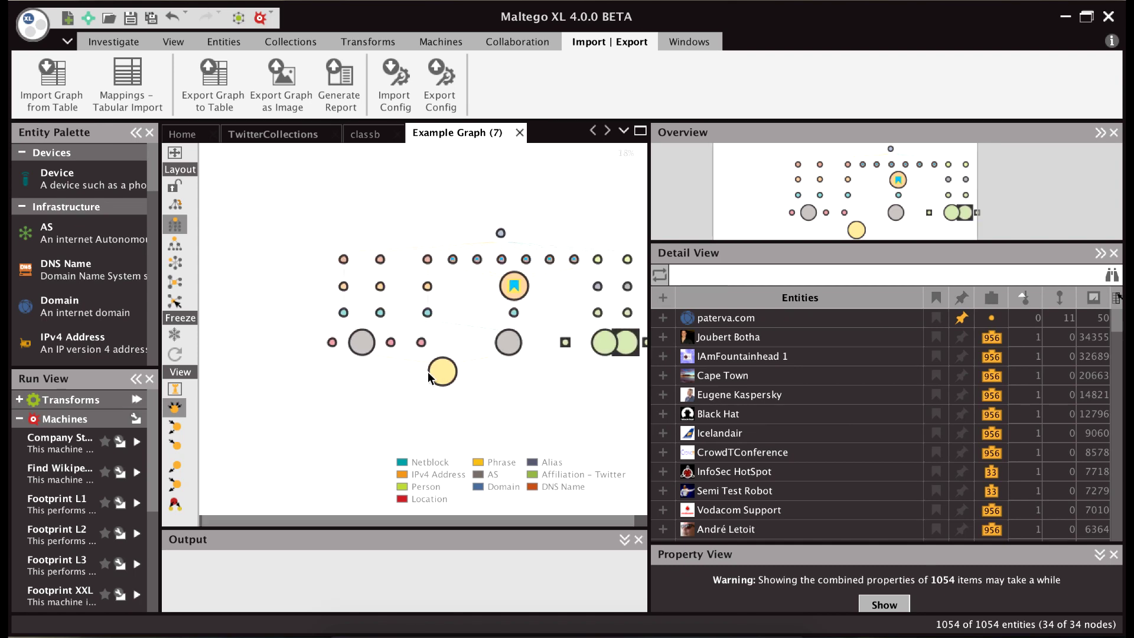
pyautogui.scroll(-2, 428, 372)
pyautogui.moveTo(427, 384); pyautogui.dragTo(453, 377)
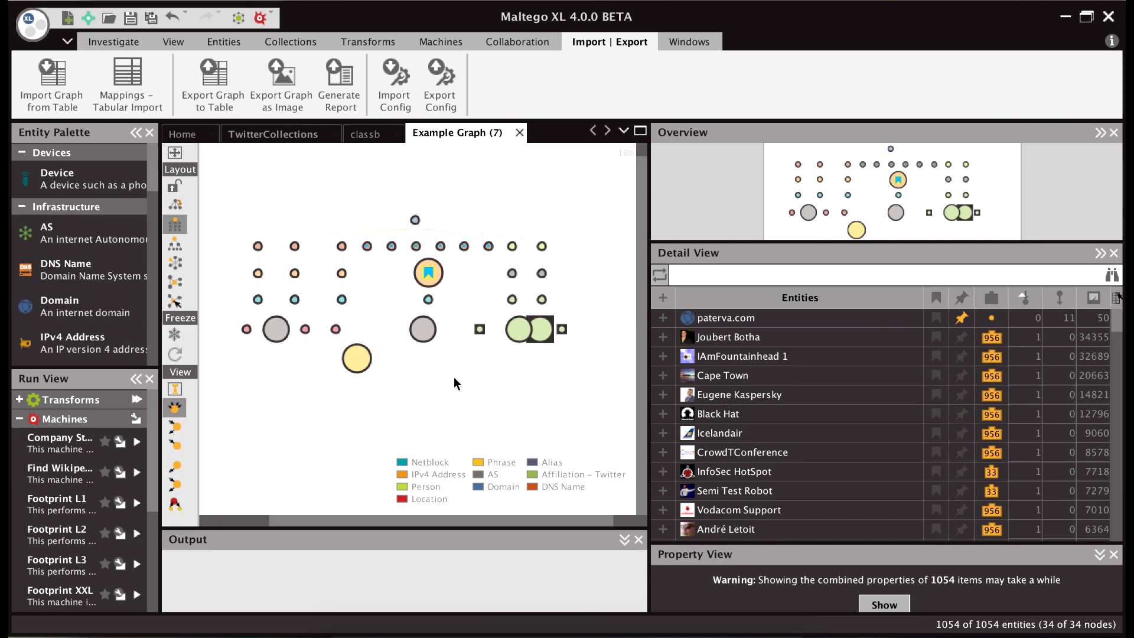